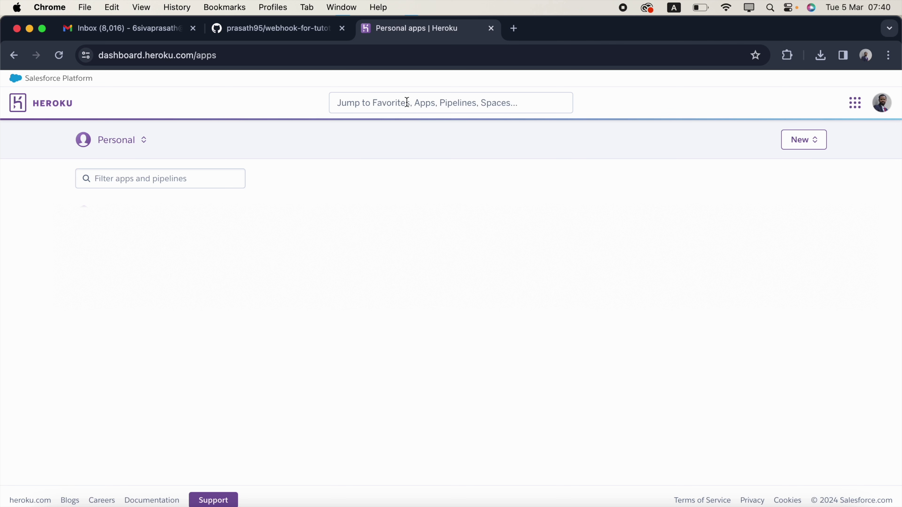
- Create a new Heroku app named tutorial-webhook-whatsapp in the United States region
left_click(806, 141)
left_click(807, 165)
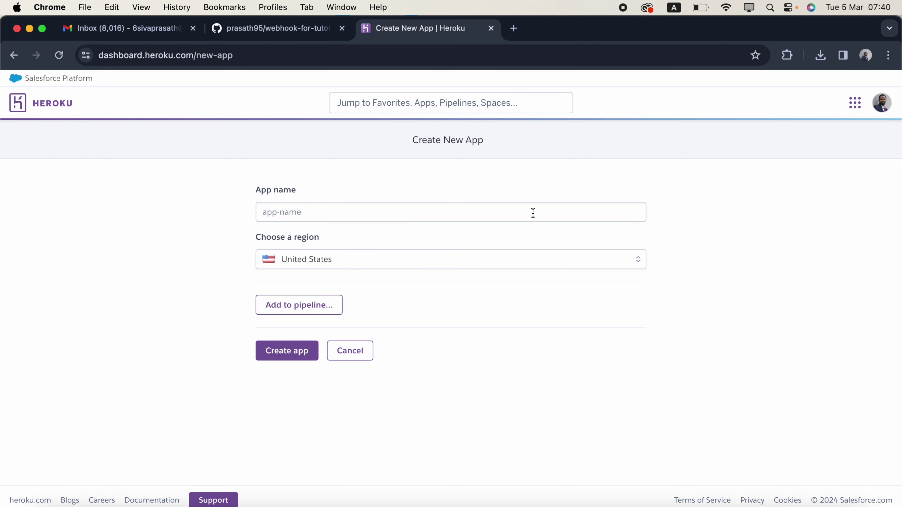
left_click(533, 213)
type("tutorial-webhook-whatsapp")
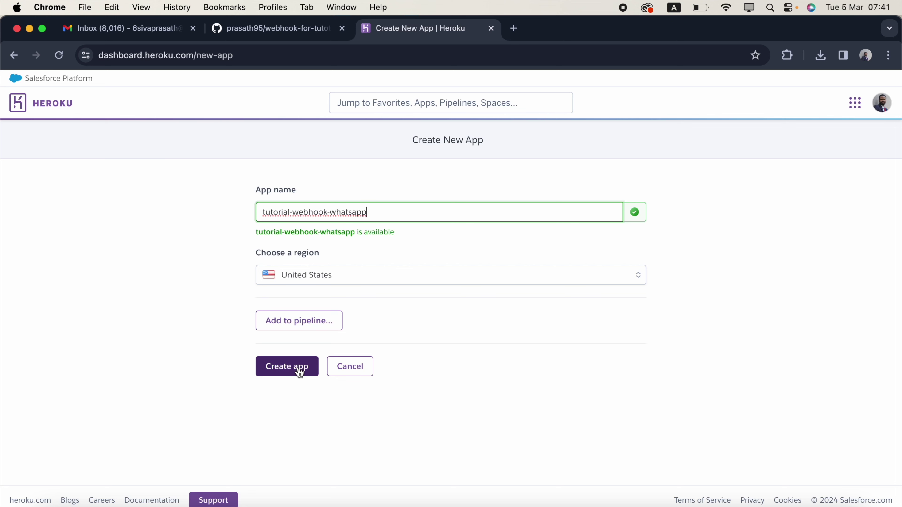
left_click(299, 373)
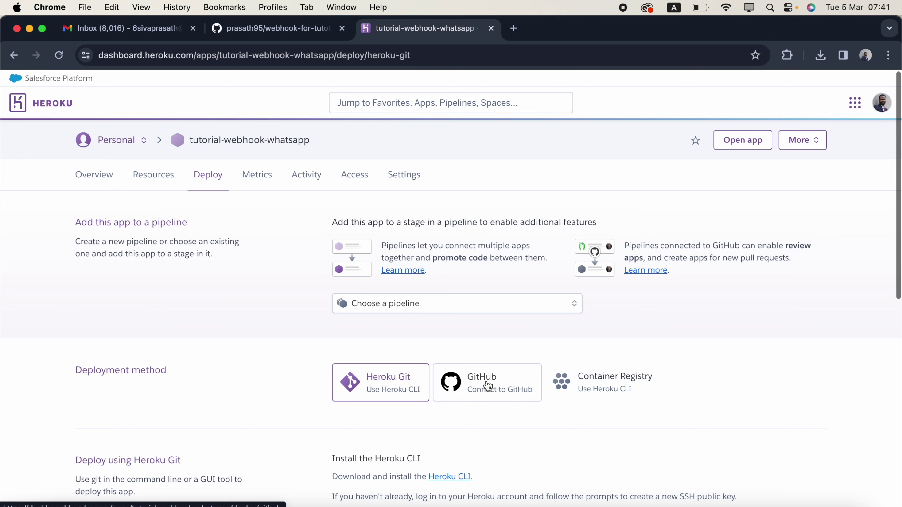
- Choose GitHub as the app's deployment method
left_click(492, 389)
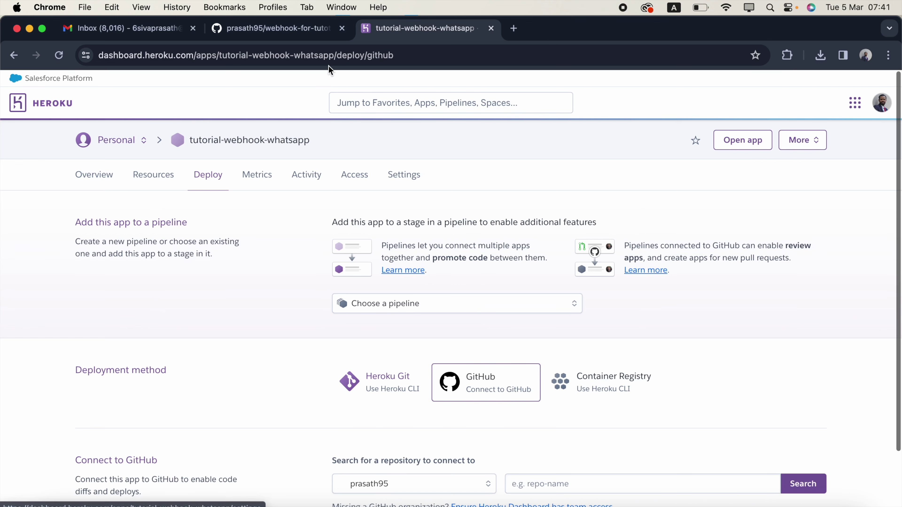
left_click(300, 29)
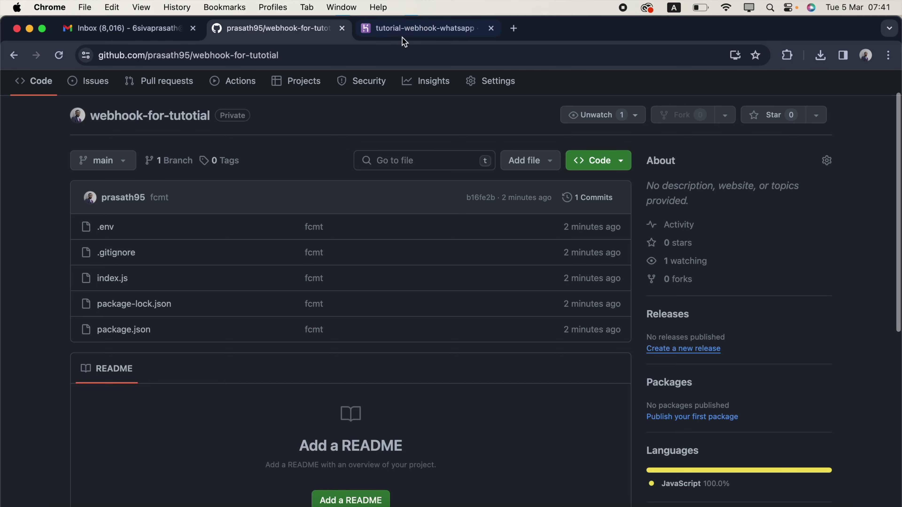
left_click(412, 29)
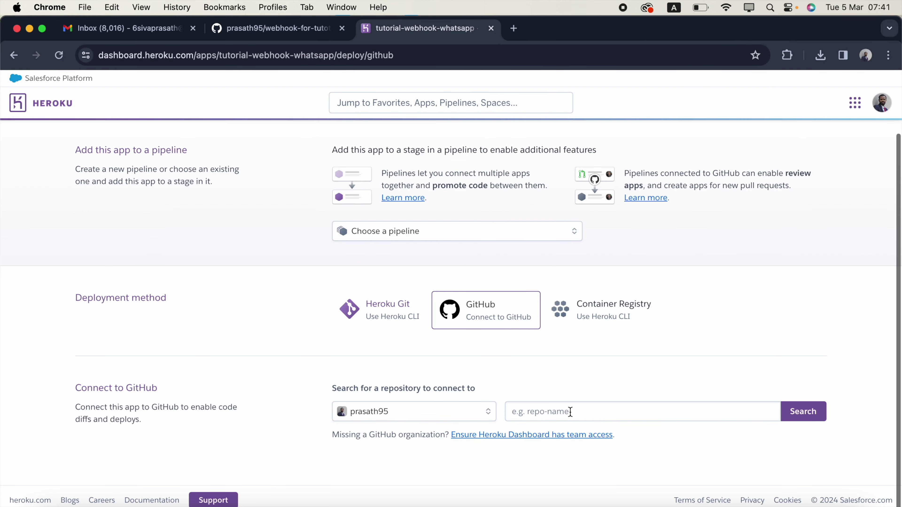
- Copy the repository name webhook-for-tutotial from GitHub and search for it in Heroku
left_click(301, 29)
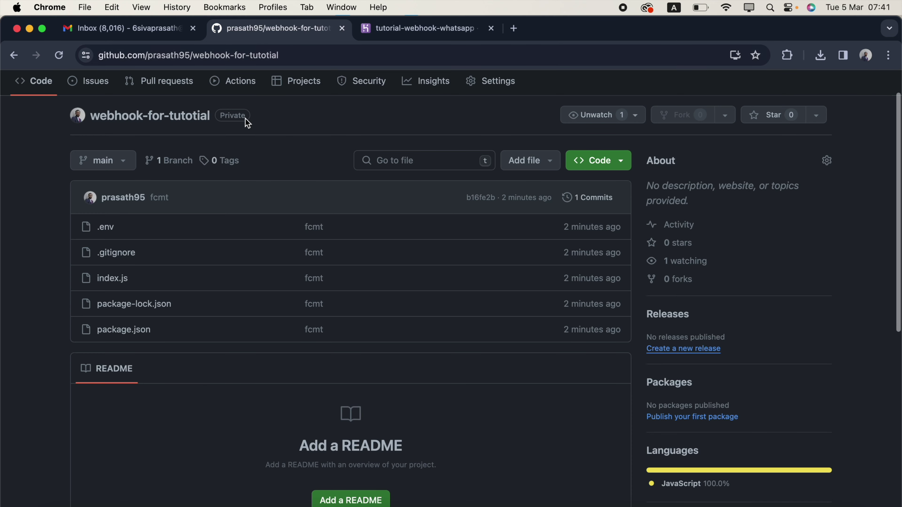
scroll(248, 130, "down", 1)
left_click_drag(92, 154, 212, 156)
key("super+c")
left_click(401, 29)
key("super+v")
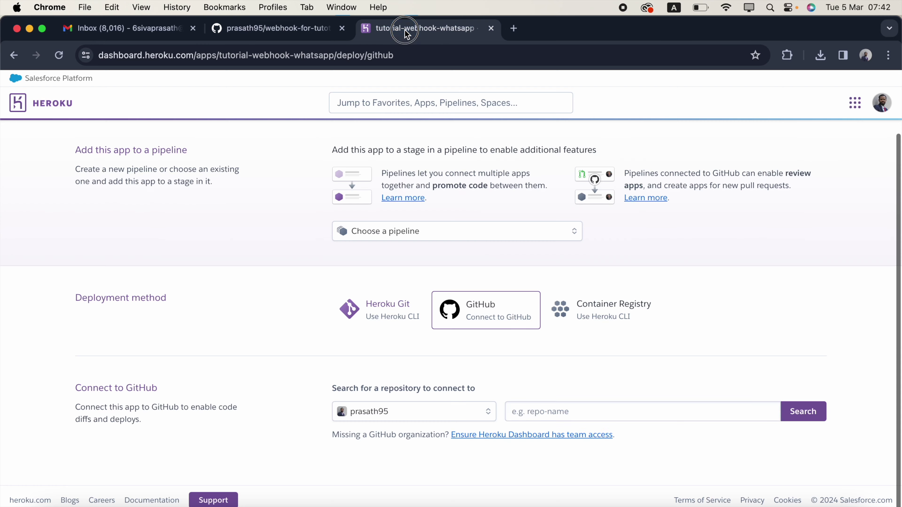
left_click(803, 411)
scroll(775, 337, "down", 2)
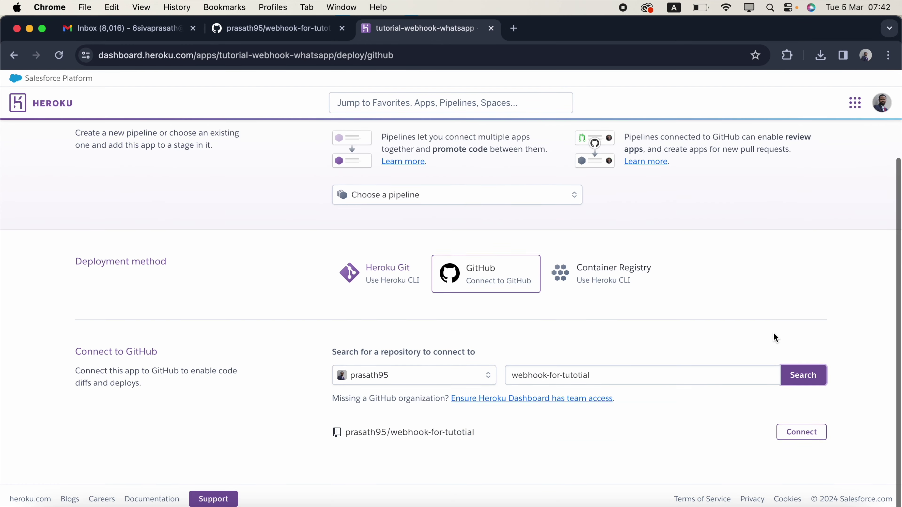
- Connect webhook-for-tutotial, enable automatic deploys from main, and deploy the main branch
left_click(816, 438)
scroll(370, 345, "down", 7)
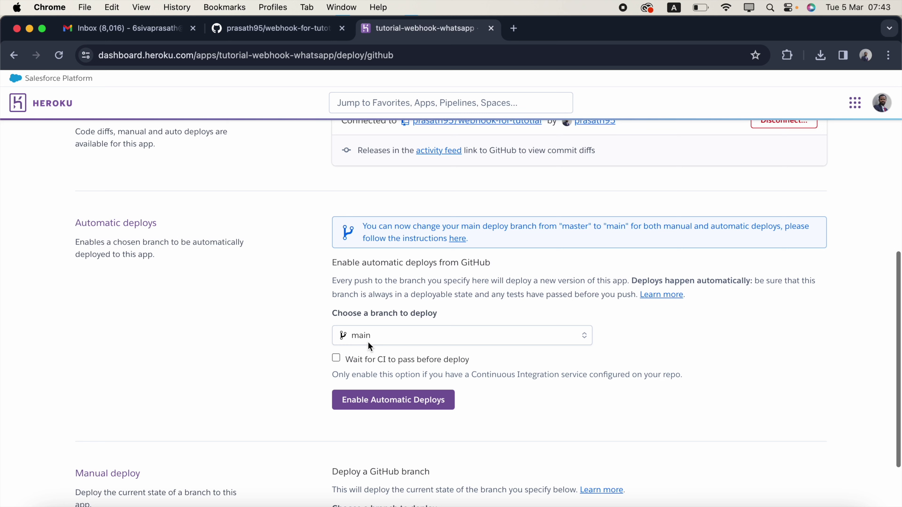
left_click(409, 406)
scroll(705, 400, "down", 2)
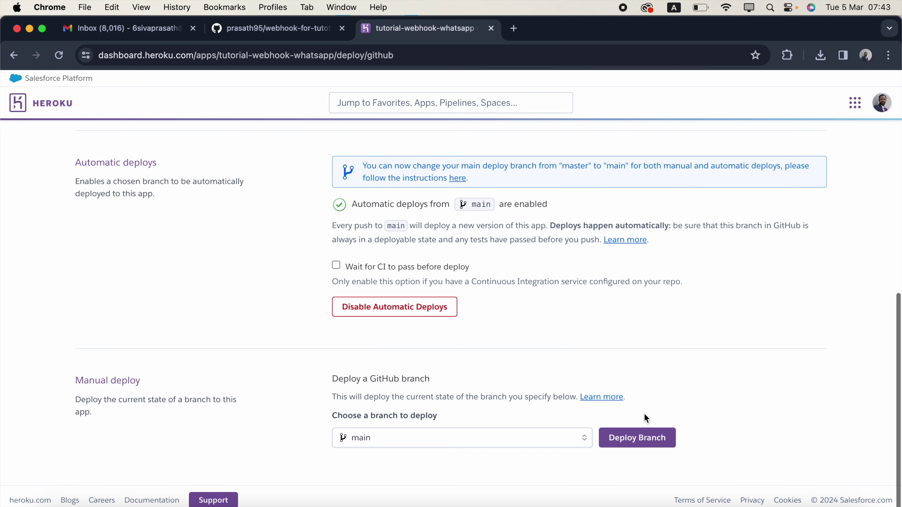
left_click(646, 445)
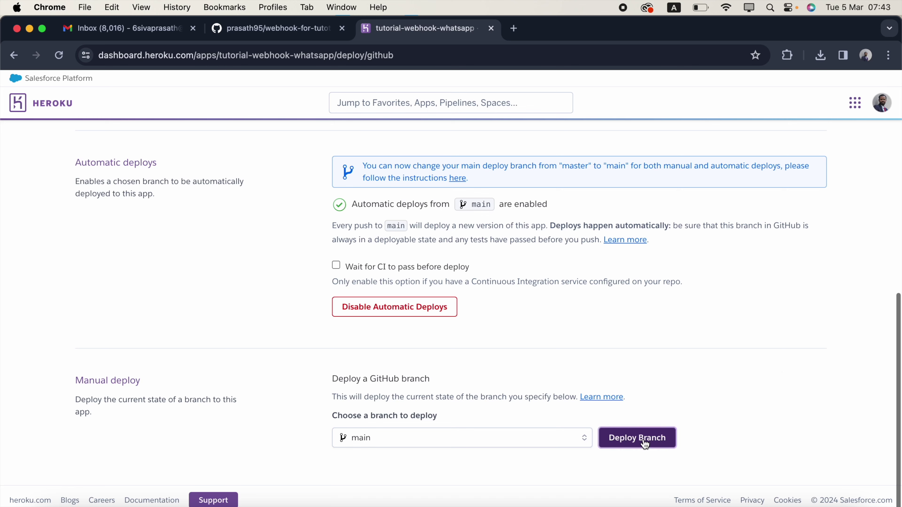
scroll(775, 365, "down", 3)
scroll(727, 363, "up", 3)
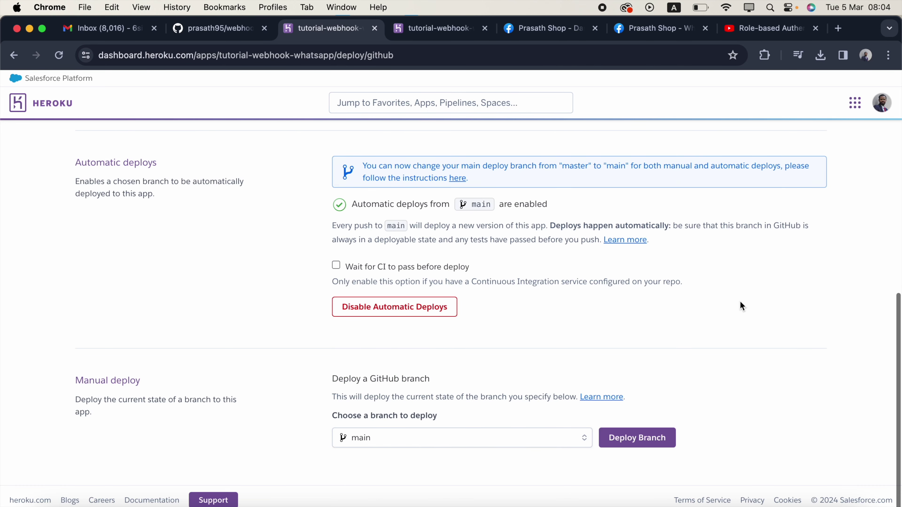
scroll(740, 300, "up", 10)
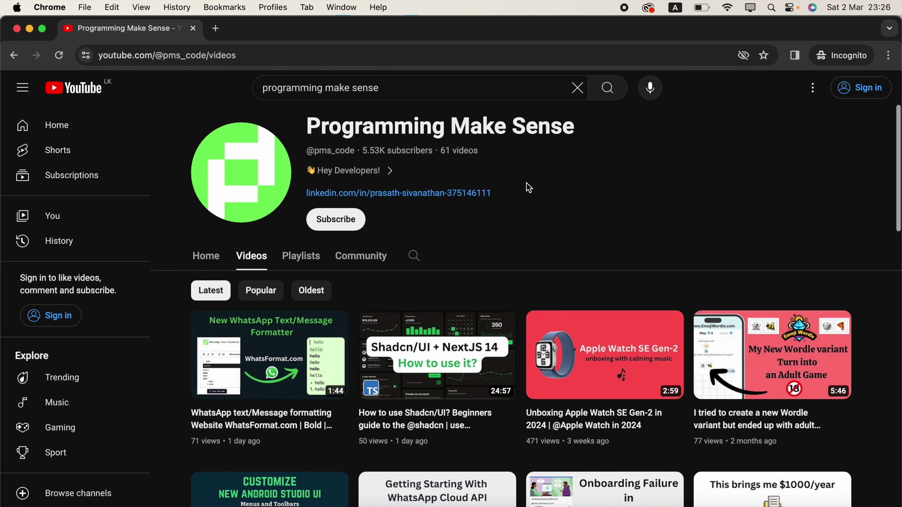
- View the Programming Make Sense channel's About details, then return to the Heroku app's Settings
left_click(378, 176)
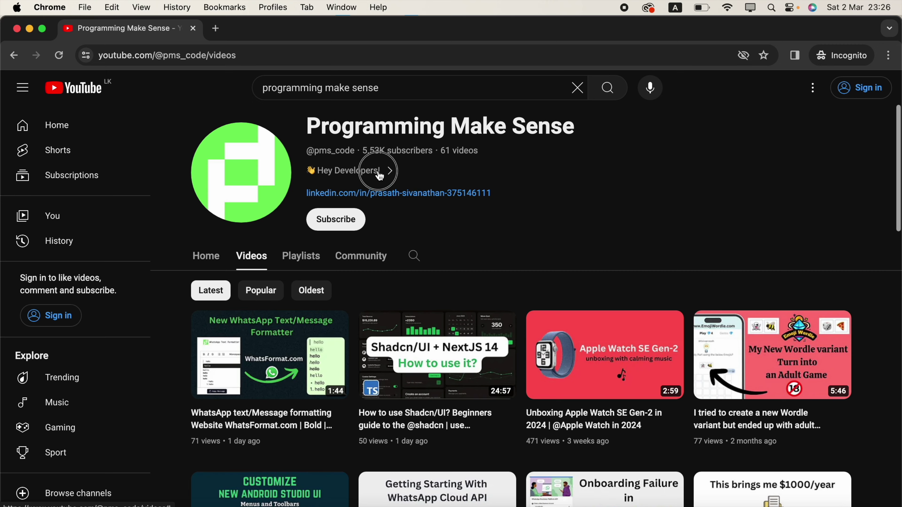
scroll(414, 298, "down", 1)
scroll(414, 298, "down", 5)
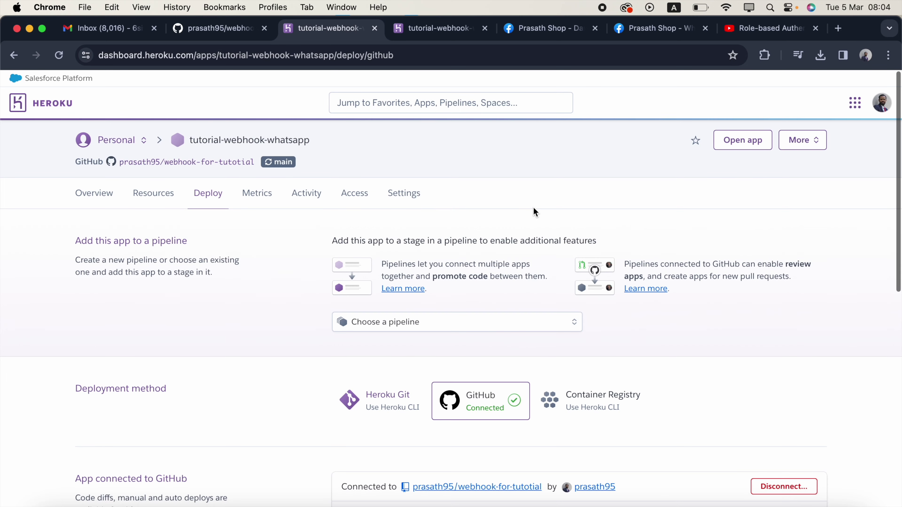
left_click(411, 195)
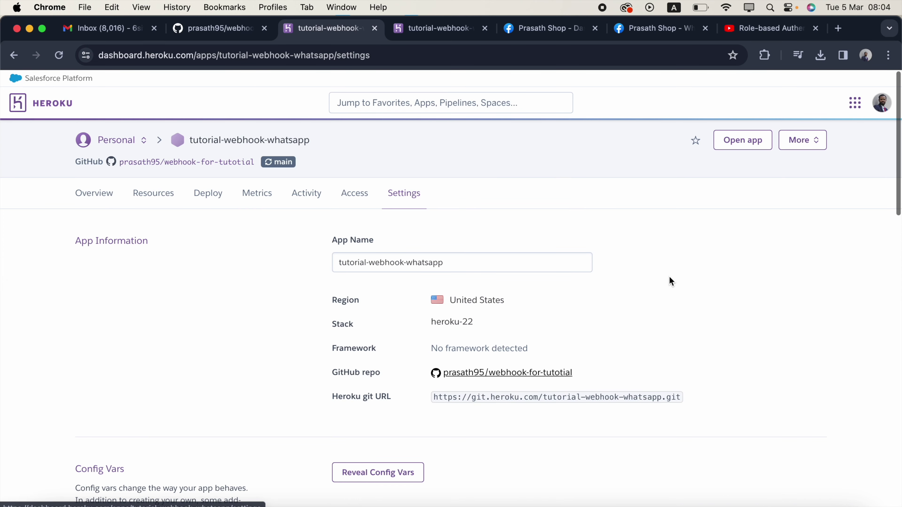
- Reveal the Heroku app's config vars on its Settings page
scroll(669, 276, "down", 3)
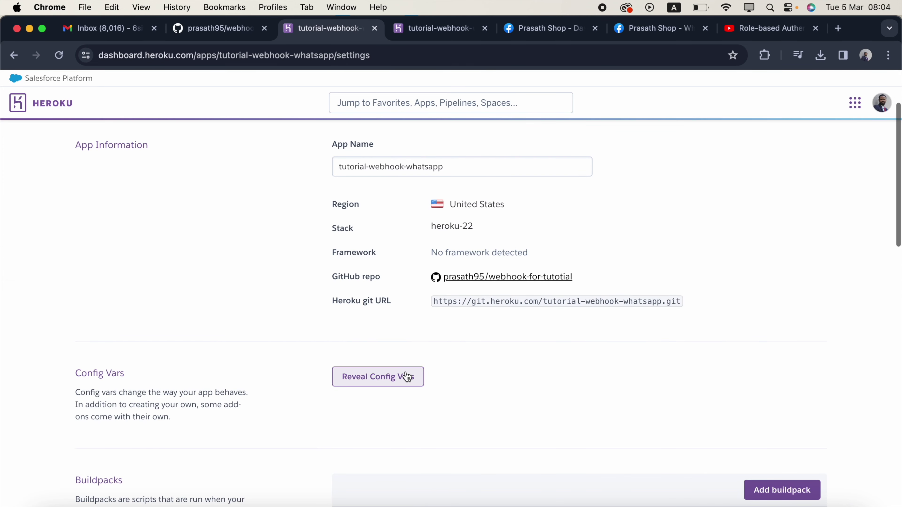
left_click(389, 377)
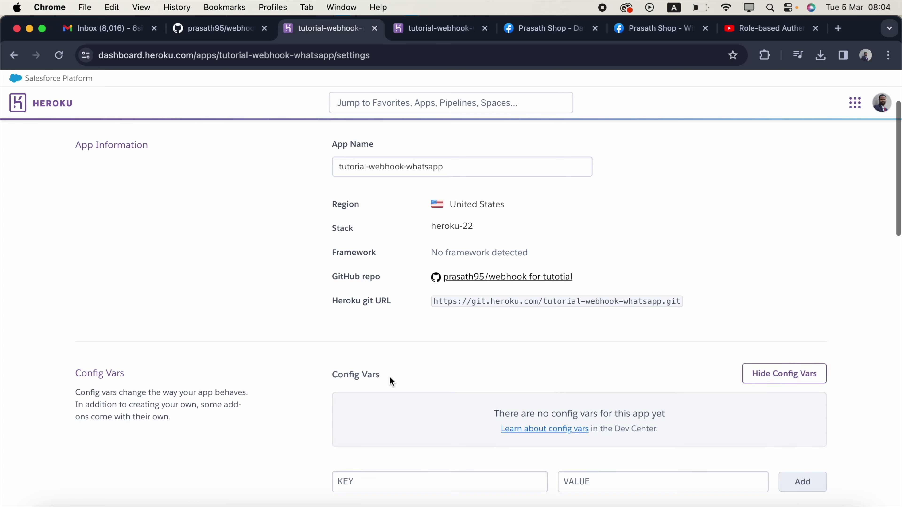
scroll(390, 378, "down", 3)
- Copy the name TOKEN from .env in VS Code and enter it as a new config var key
key("ctrl+Right")
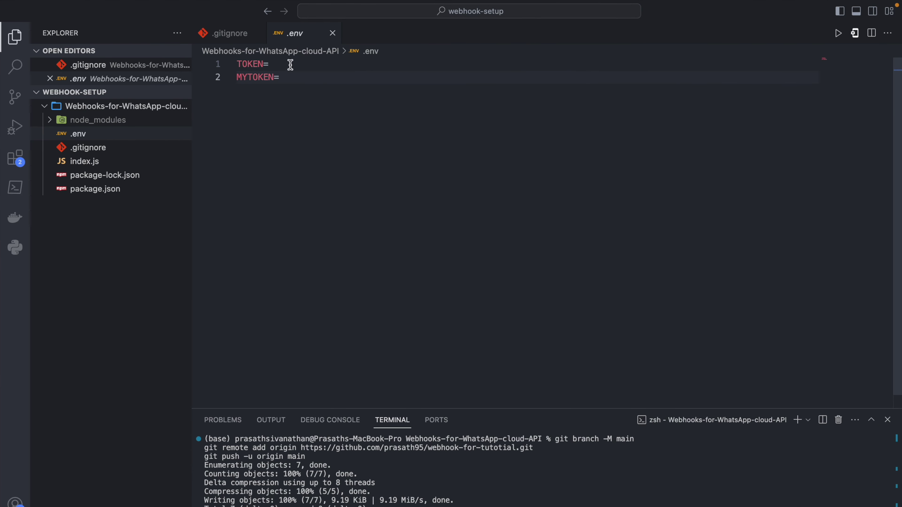
left_click(251, 65)
double_click(251, 65)
key("super+c")
key("ctrl+Left")
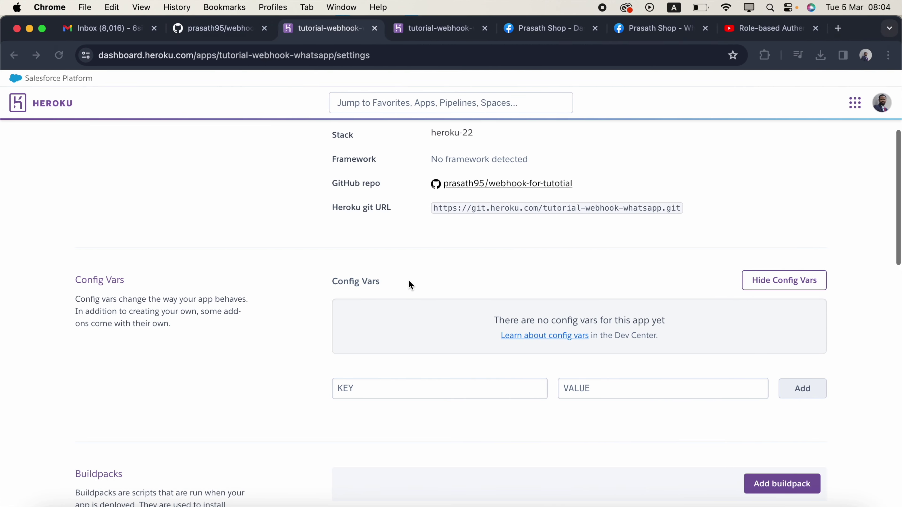
left_click(444, 389)
key("super+v")
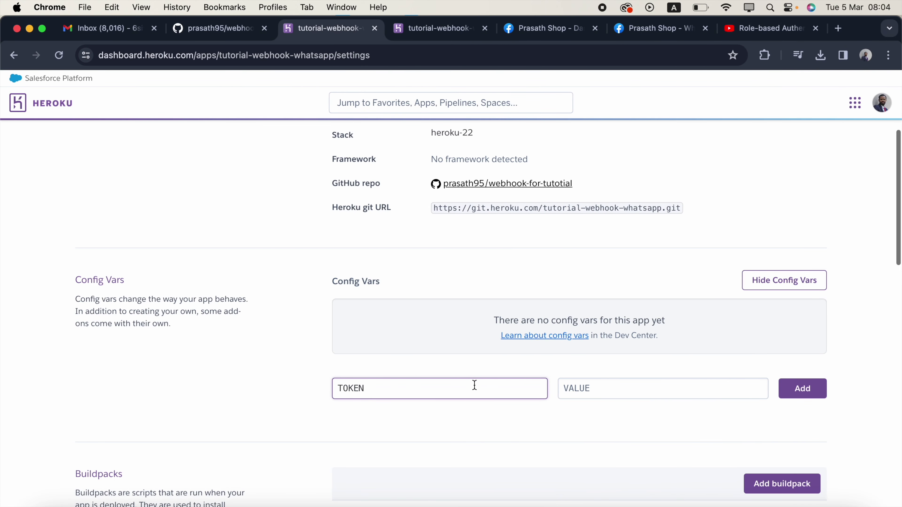
left_click(551, 30)
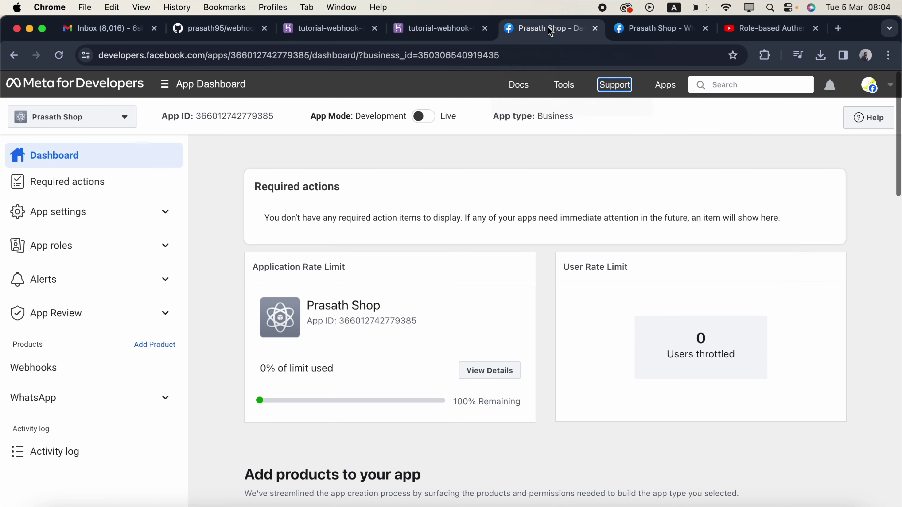
- Go to WhatsApp API Setup and copy the temporary access token
left_click(139, 398)
scroll(139, 398, "down", 2)
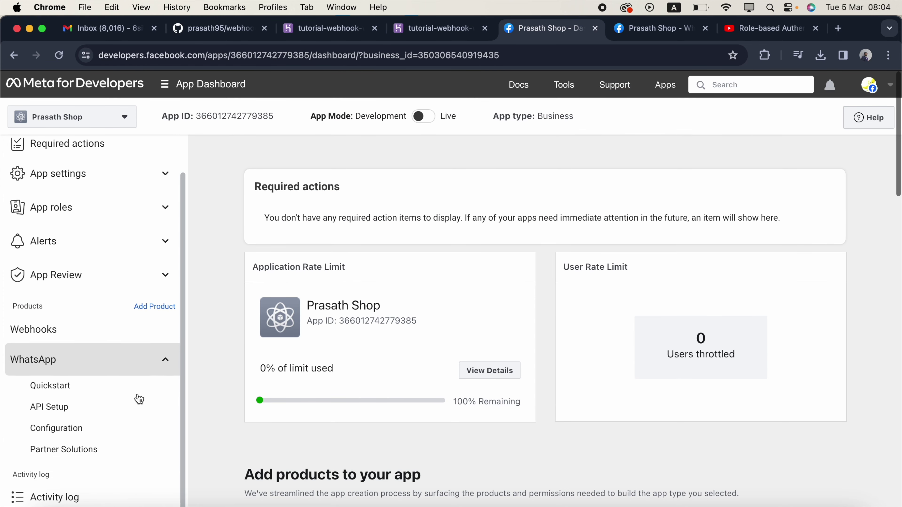
left_click(106, 412)
left_click(502, 299)
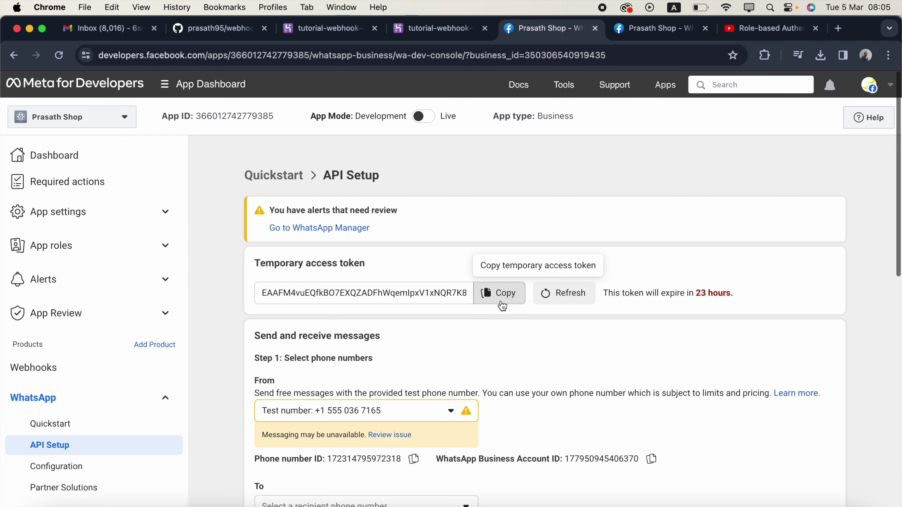
left_click(503, 299)
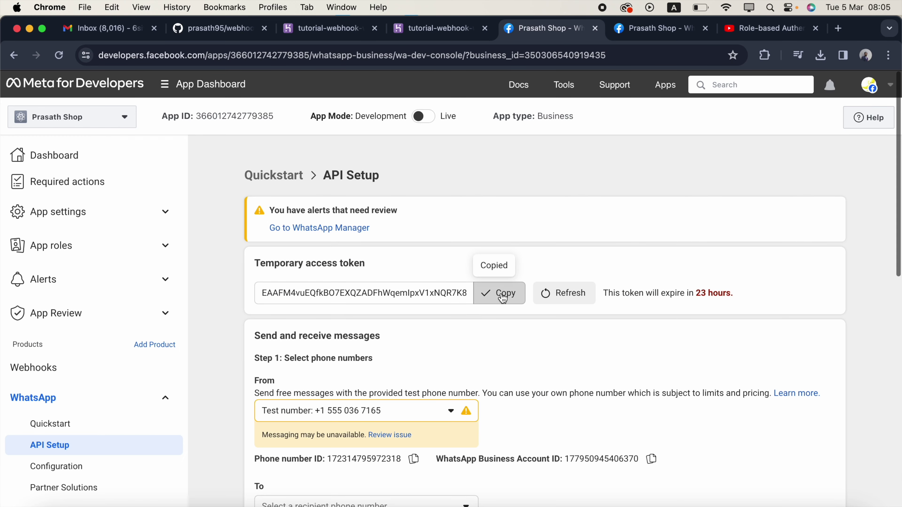
- Save the TOKEN config var with the WhatsApp access token as its value
left_click(339, 31)
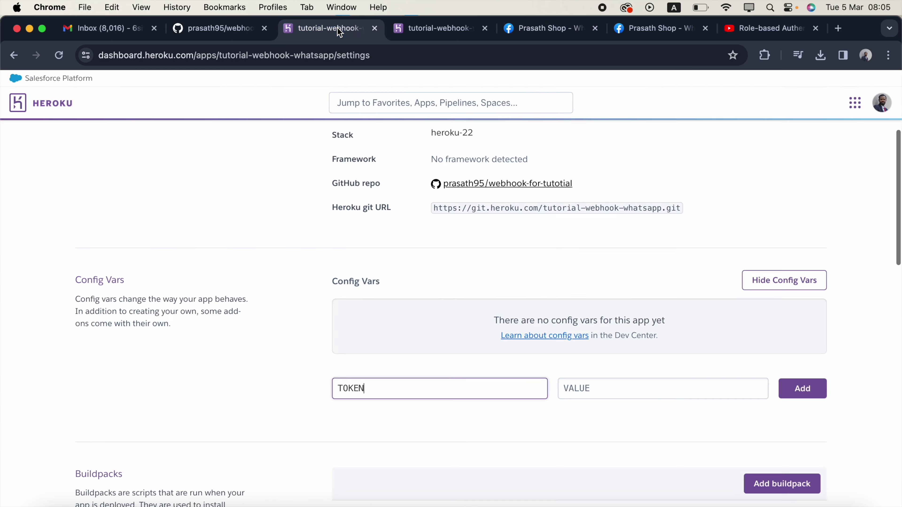
left_click(629, 390)
key("super+v")
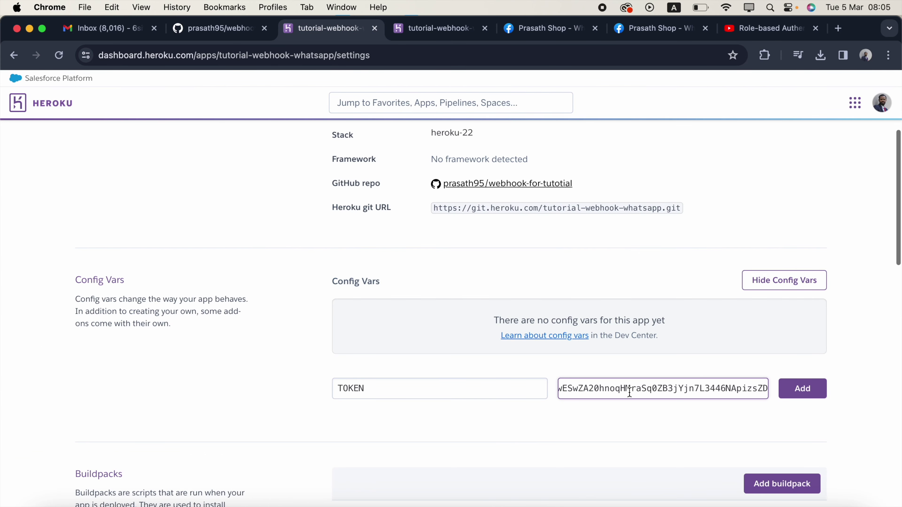
left_click(807, 391)
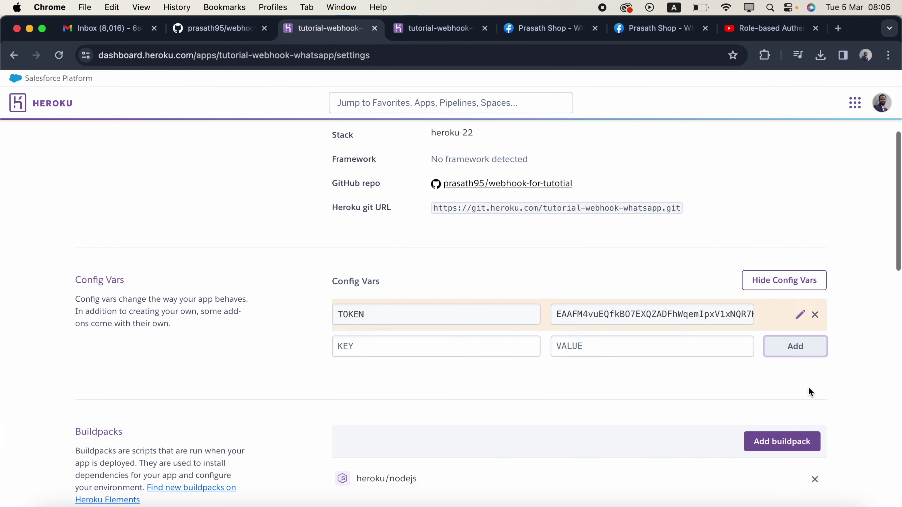
- Add a MYTOKEN config var, name copied from .env, holding the chosen verify token
left_click(433, 347)
key("ctrl+Right")
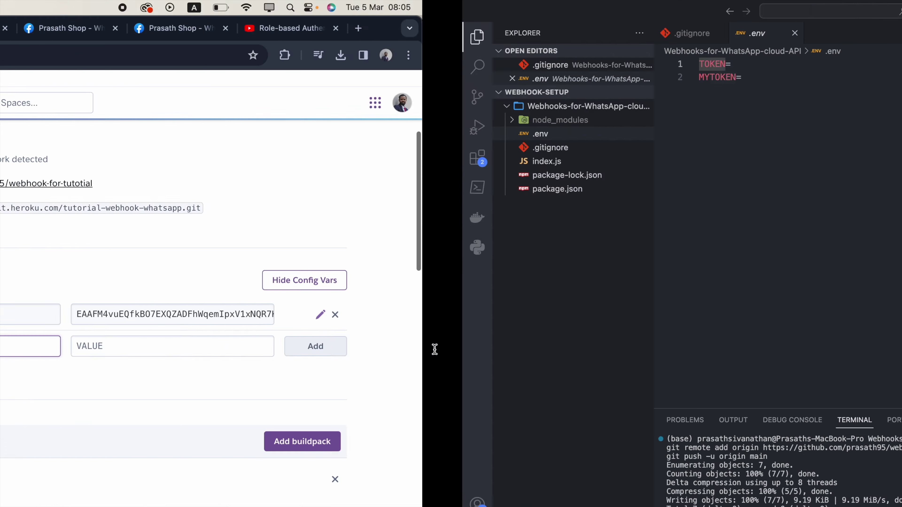
double_click(255, 77)
key("super+c")
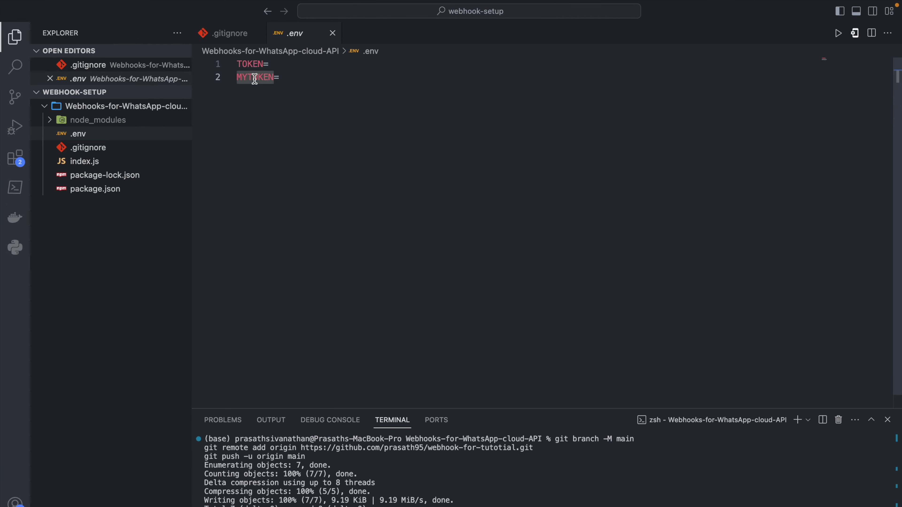
key("ctrl+Left")
left_click(386, 347)
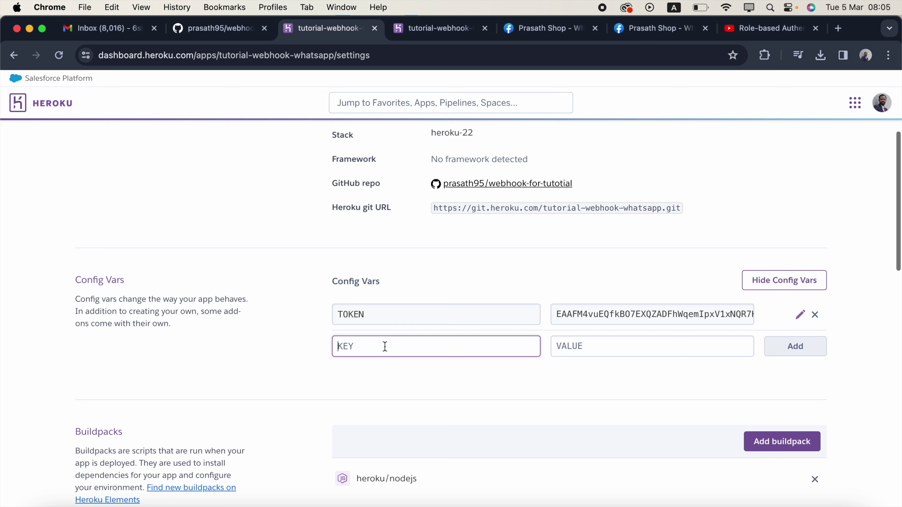
key("super+v")
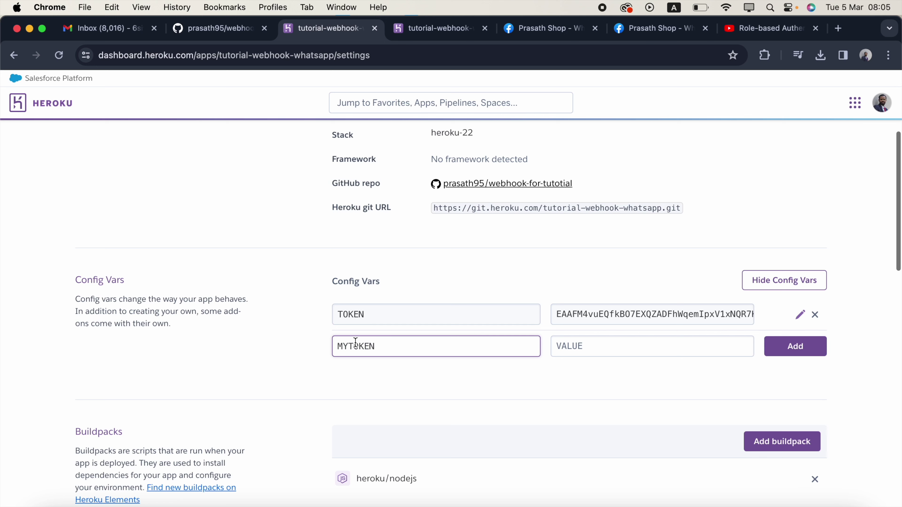
left_click(609, 349)
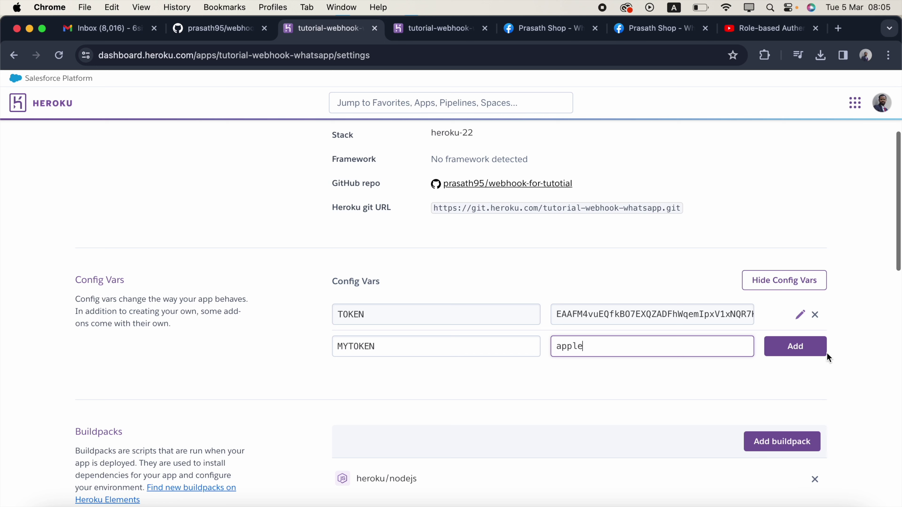
left_click(796, 347)
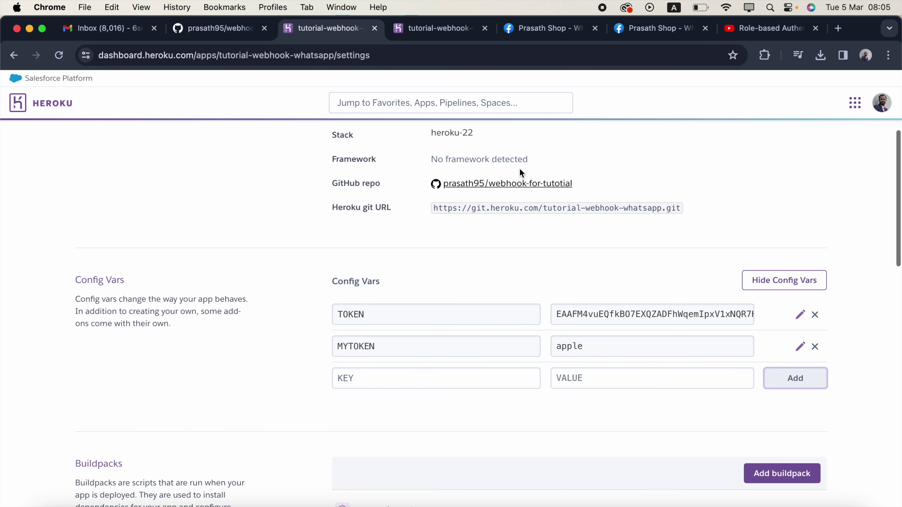
left_click(566, 34)
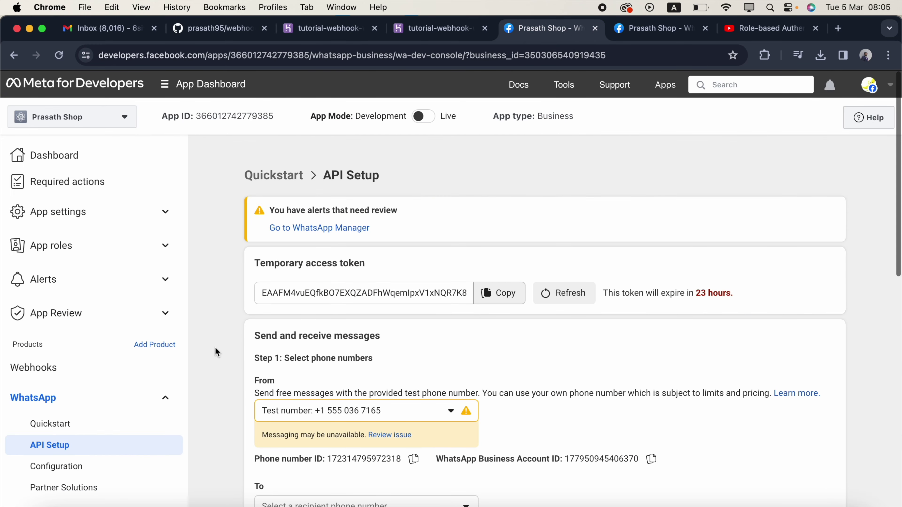
- Open WhatsApp Configuration and start editing the webhook callback URL and verify token
scroll(129, 405, "down", 2)
left_click(103, 435)
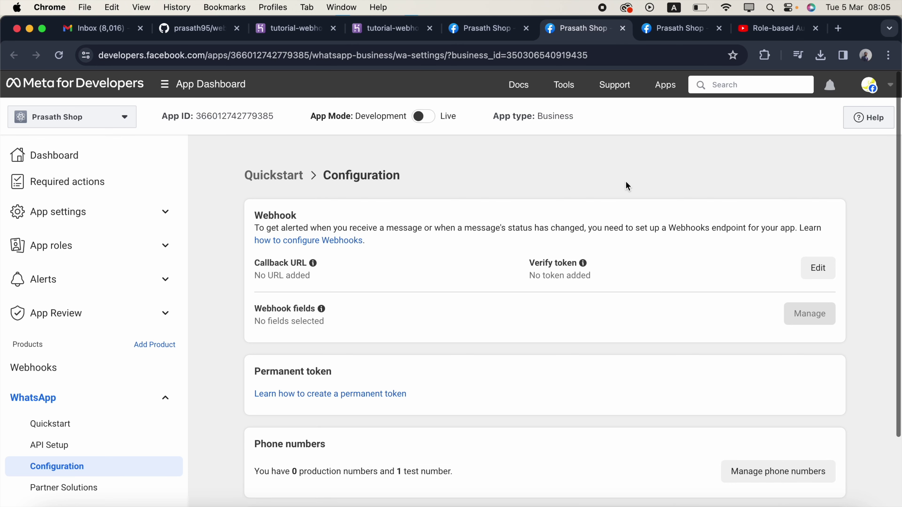
left_click(820, 272)
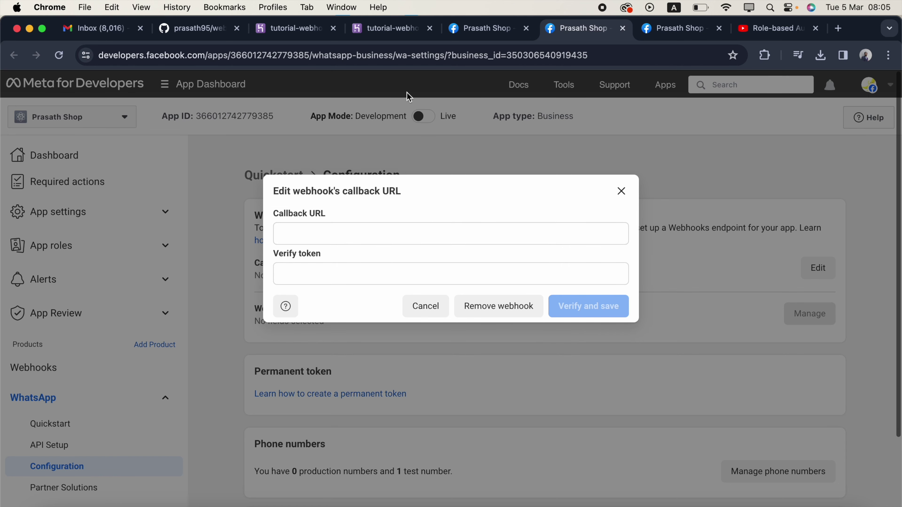
- Open the deployed Heroku app and select its live web address
left_click(307, 30)
scroll(298, 141, "up", 5)
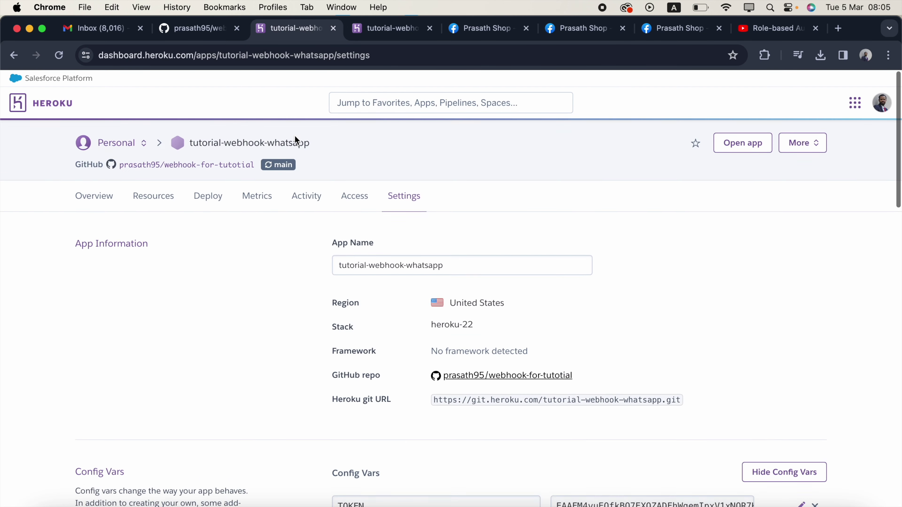
left_click(766, 147)
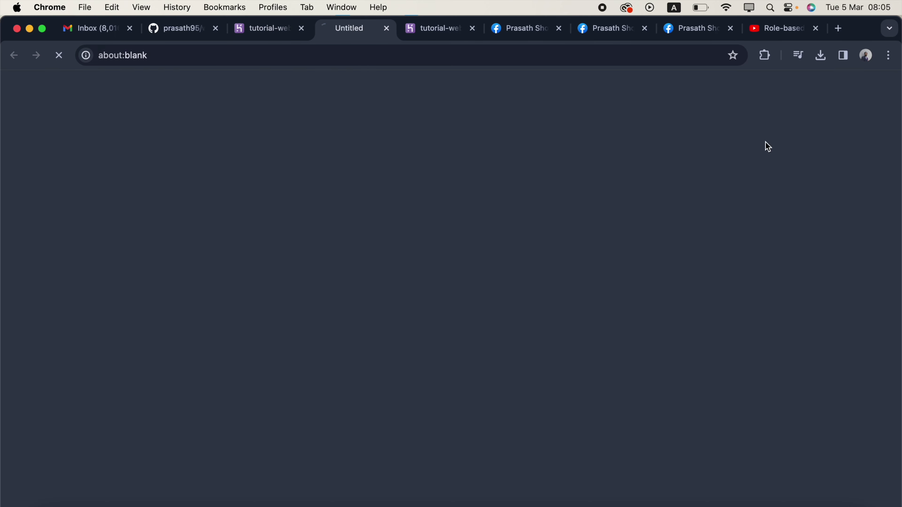
left_click(440, 56)
key("super+c")
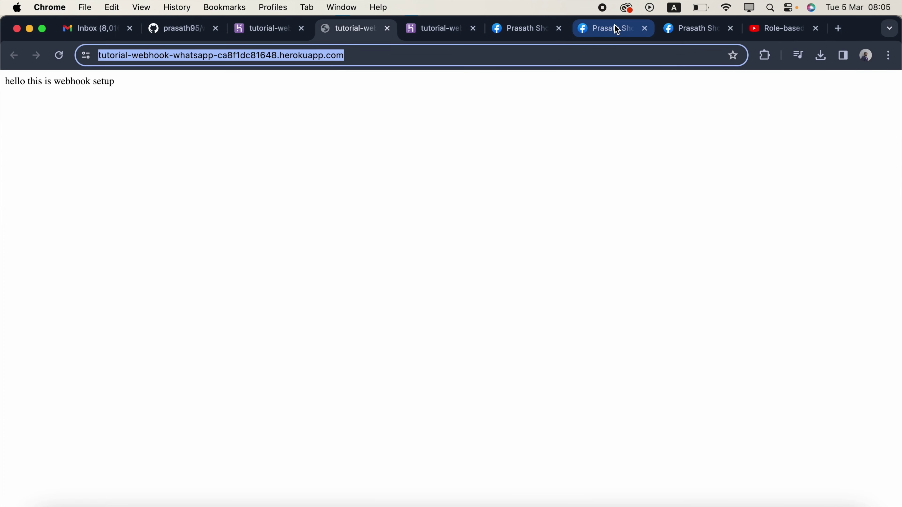
- Enter the Heroku app's address plus /webhook as the callback URL
left_click(614, 28)
left_click(423, 234)
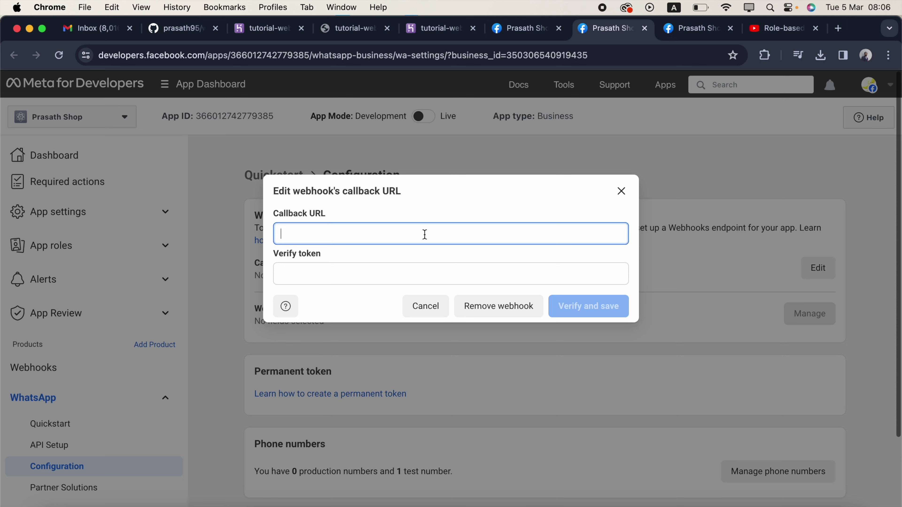
key("super+v")
type("we")
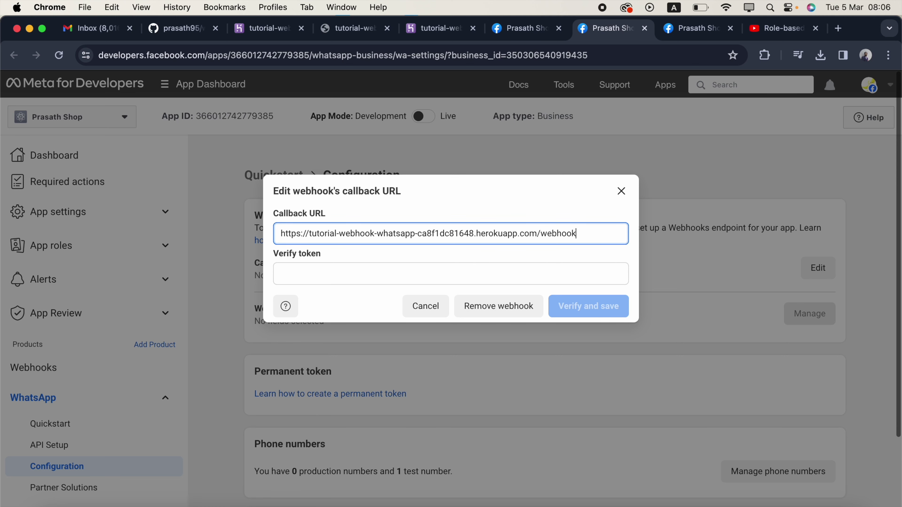
left_click(455, 279)
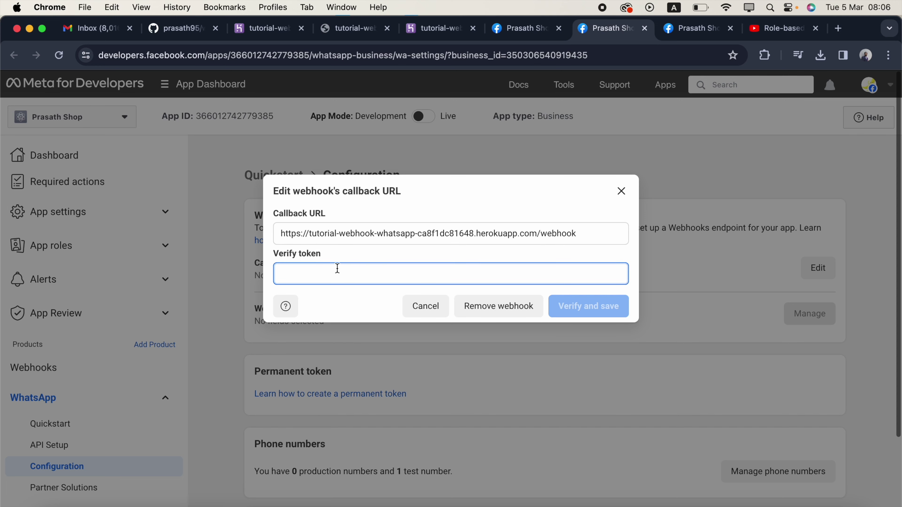
- Paste MYTOKEN's value from Heroku config vars as the verify token, then verify and save
left_click(270, 32)
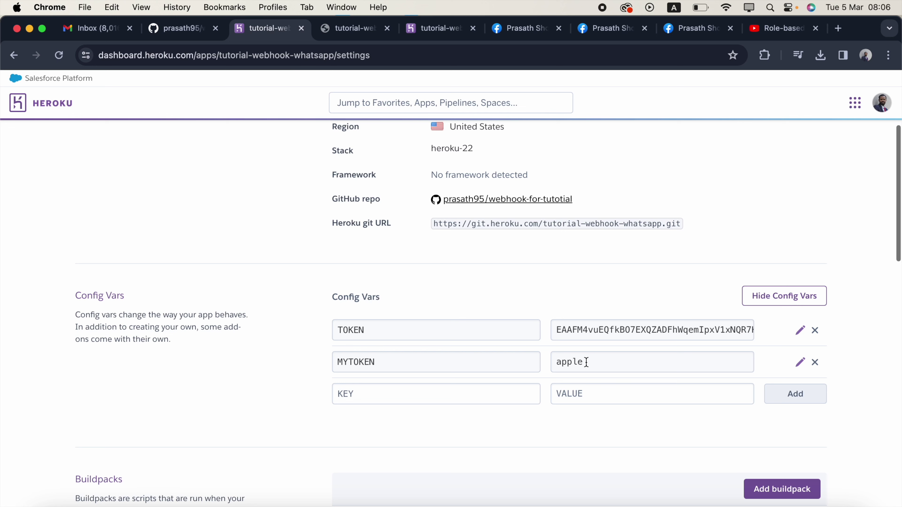
double_click(570, 361)
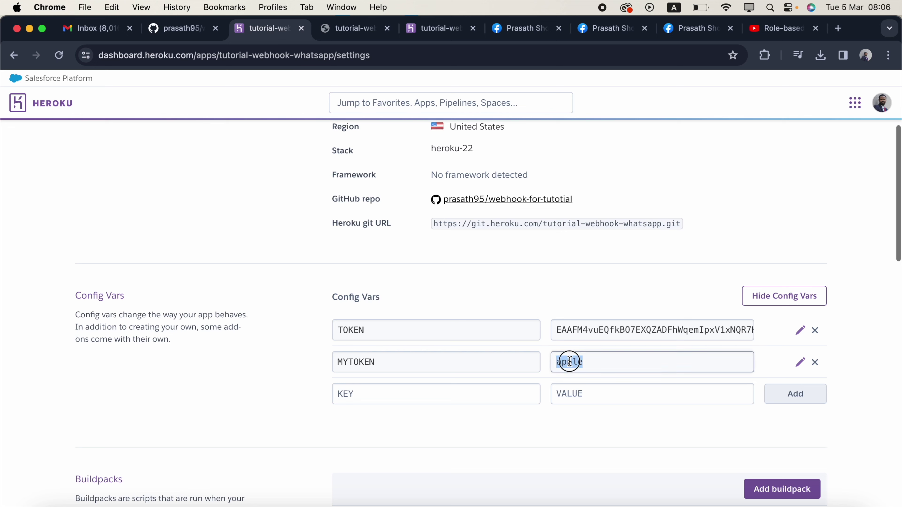
key("super+c")
left_click(611, 29)
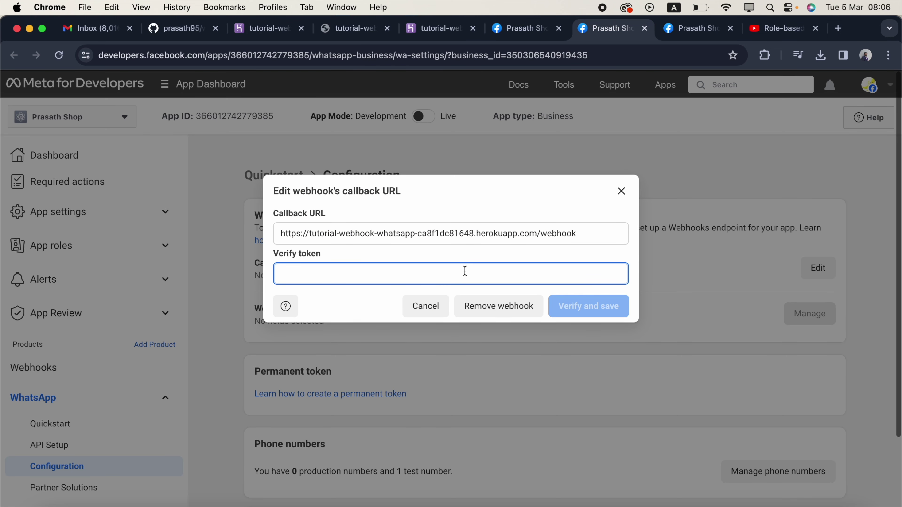
key("super+v")
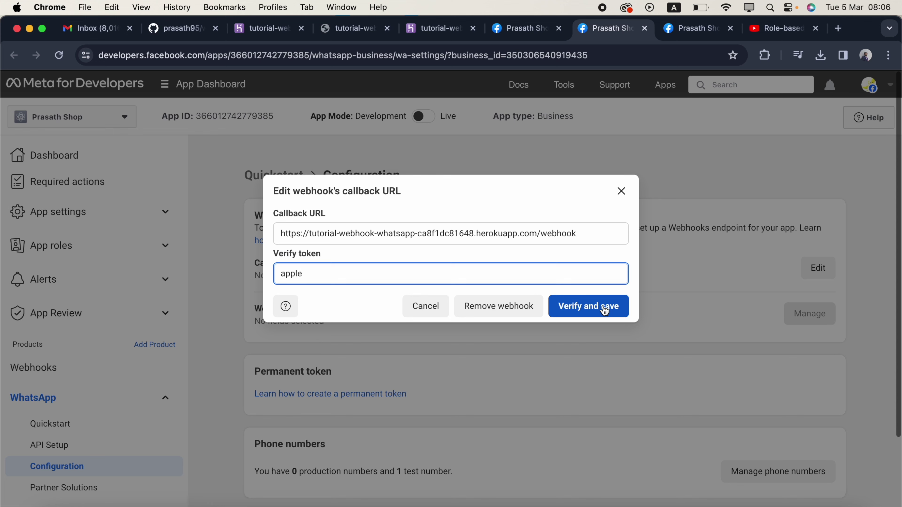
left_click(605, 310)
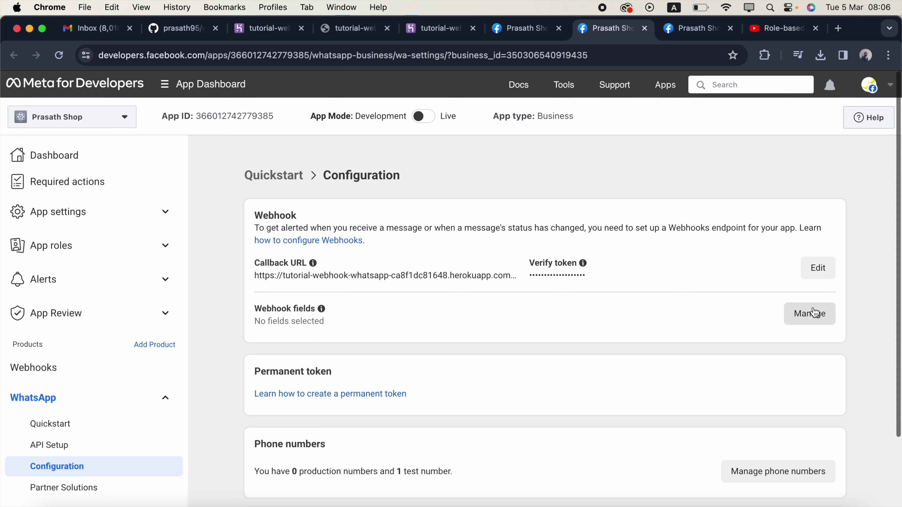
- Subscribe the webhook to the messages v18.0 field in the Webhook fields list
left_click(826, 312)
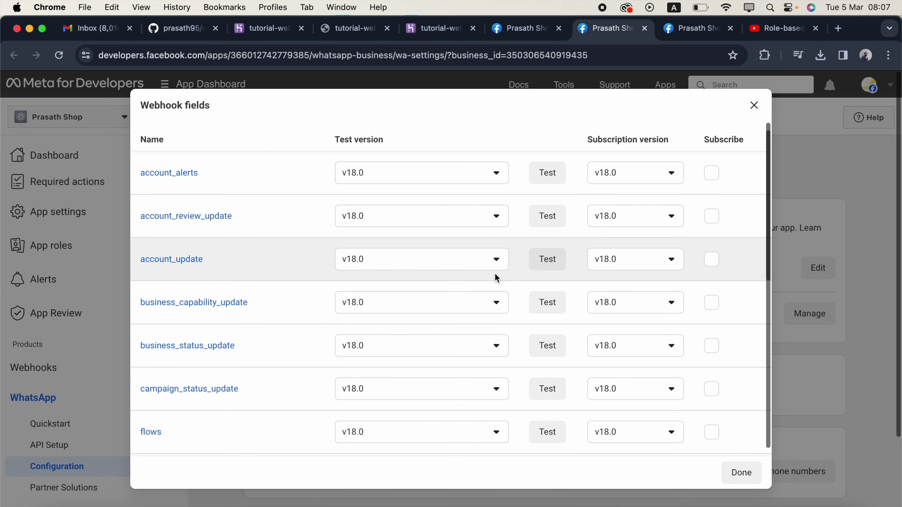
scroll(498, 278, "down", 10)
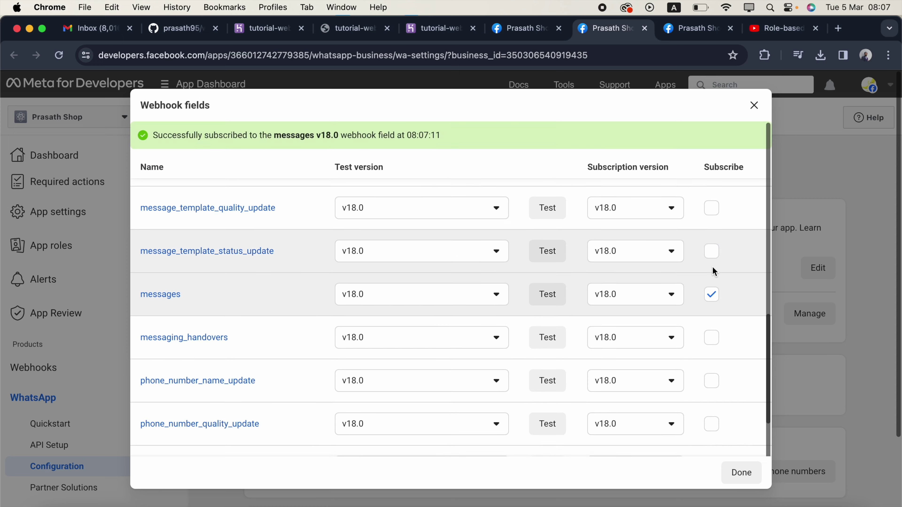
left_click(746, 483)
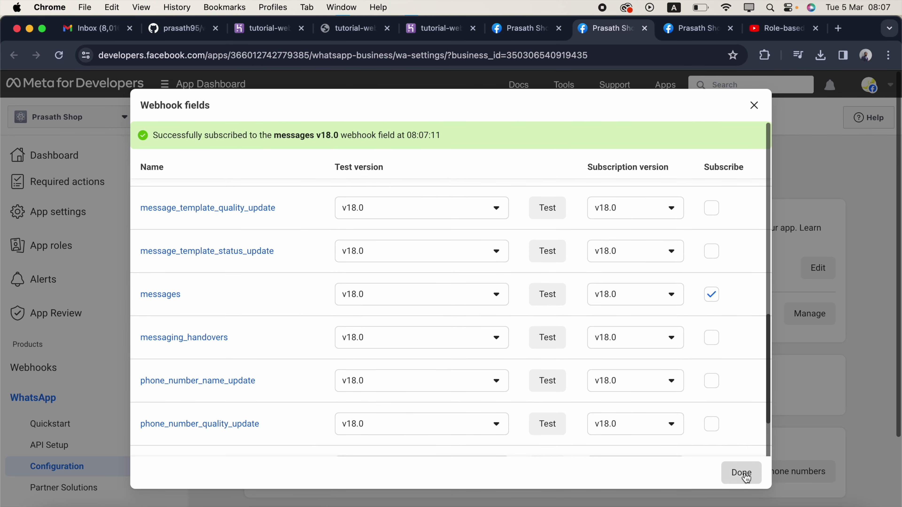
left_click(439, 37)
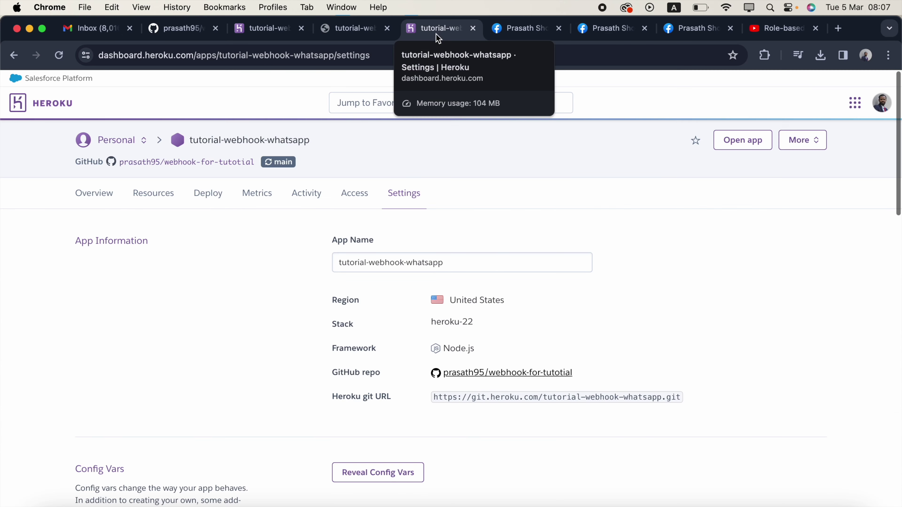
- Open the Heroku app's application logs and highlight the 'webhook is listening' line
left_click(803, 140)
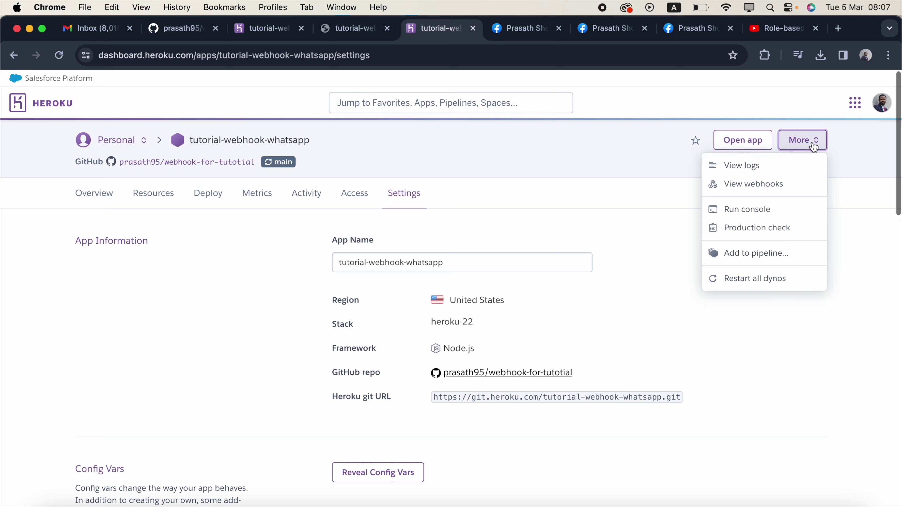
left_click(751, 170)
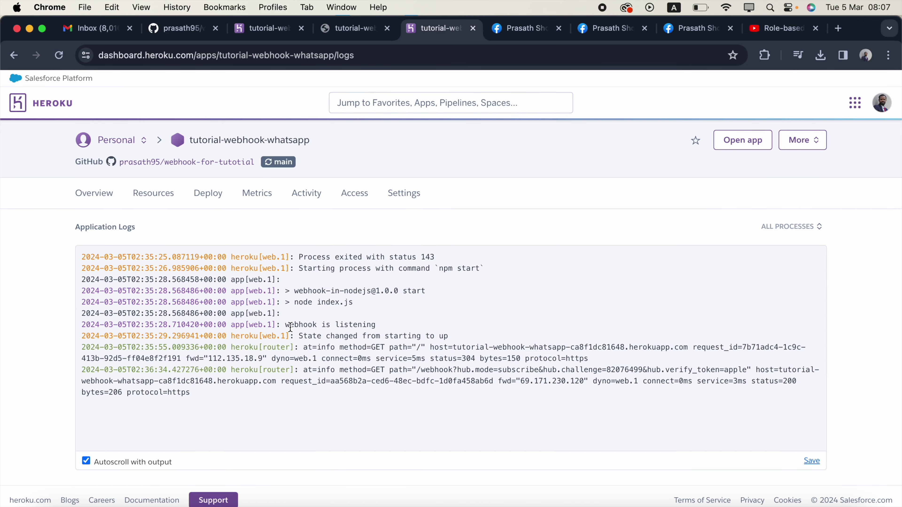
left_click_drag(286, 326, 394, 326)
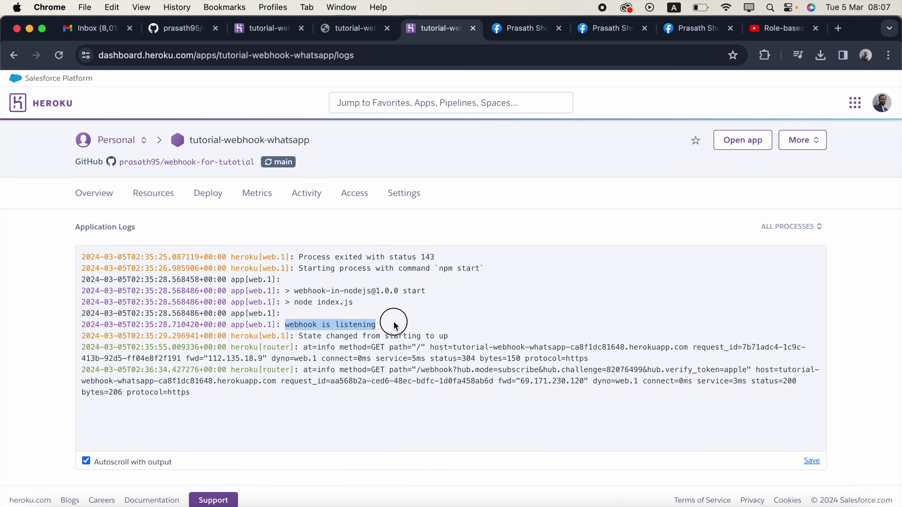
- Back on the WhatsApp API Setup page, choose the registered recipient number in the To list
left_click(518, 36)
left_click(319, 500)
left_click(424, 484)
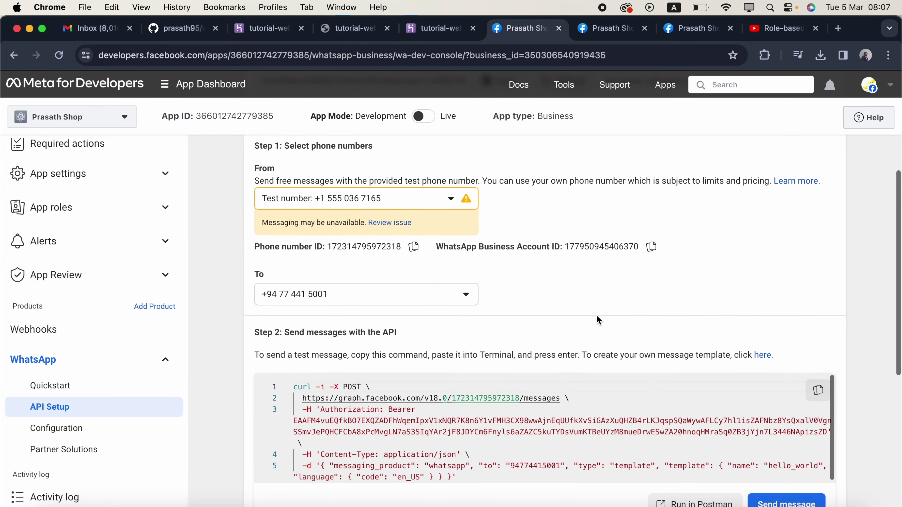
- Send the hello_world template test message and check the new webhook JSON entries in the Heroku logs
scroll(600, 320, "down", 5)
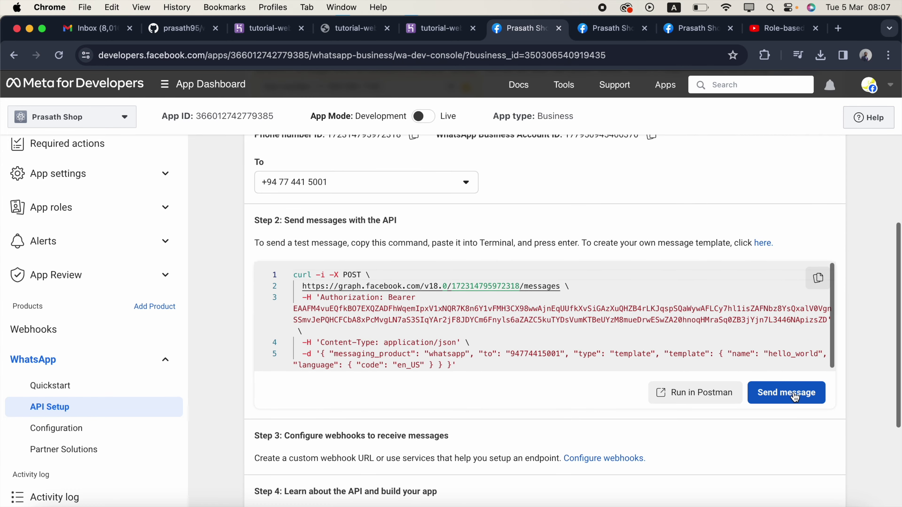
left_click(795, 397)
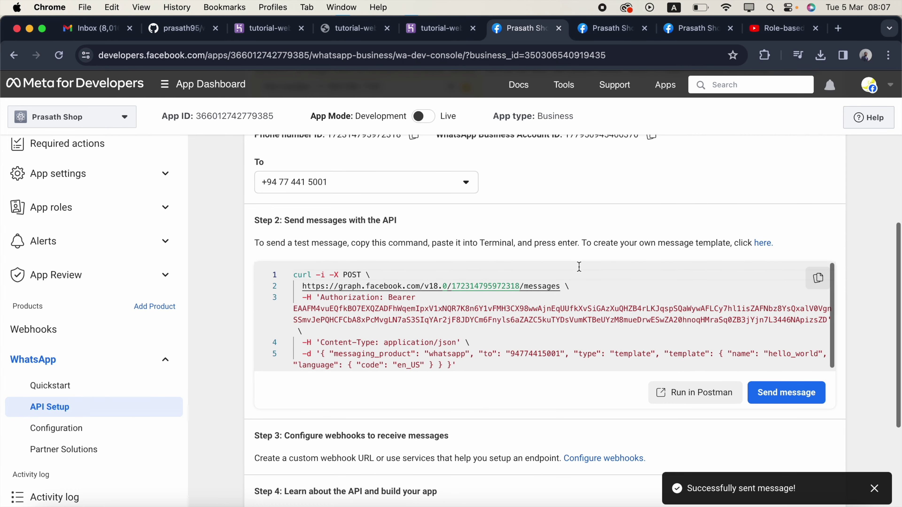
left_click(438, 33)
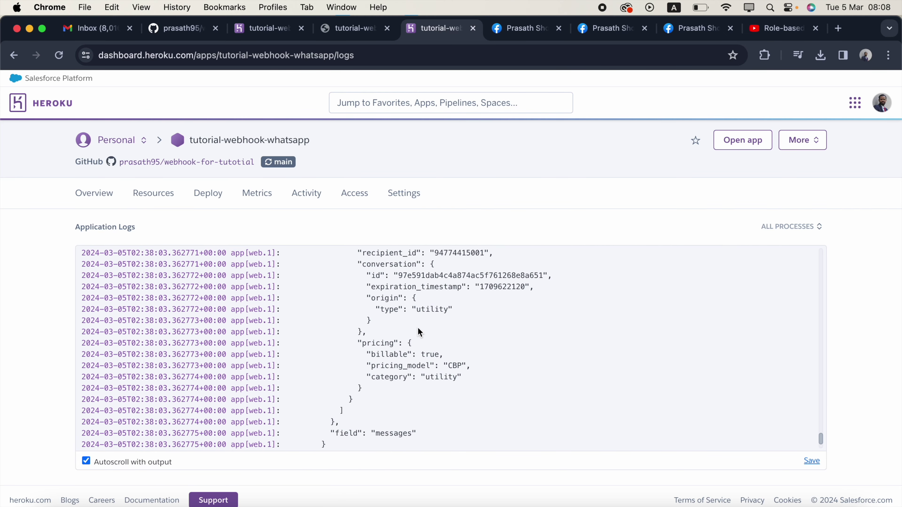
scroll(418, 327, "up", 10)
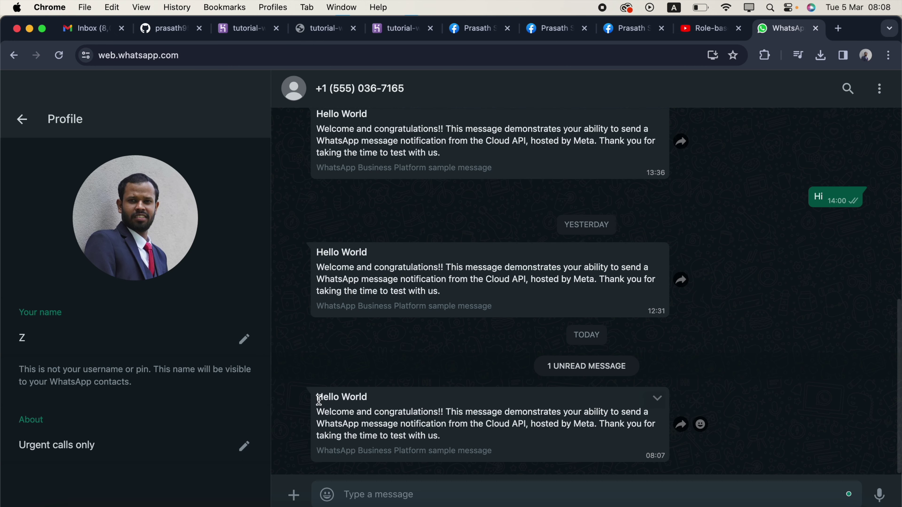
- Reply 'Hi' to the Hello World message in WhatsApp Web, then return to the Heroku logs
left_click_drag(318, 400, 441, 448)
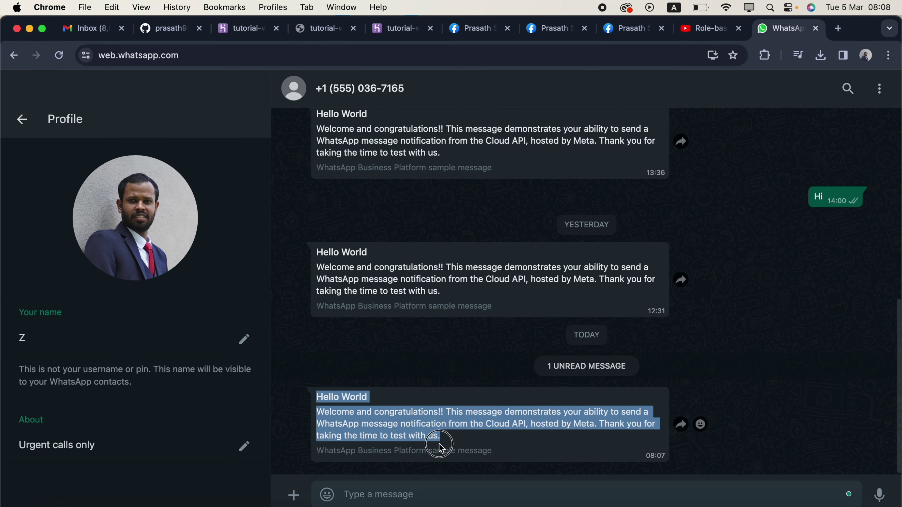
type("H")
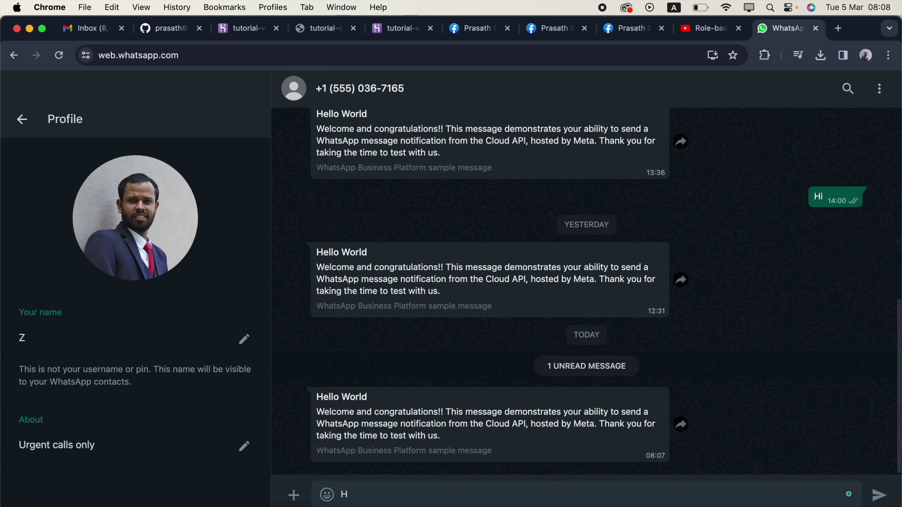
type("i")
key("Return")
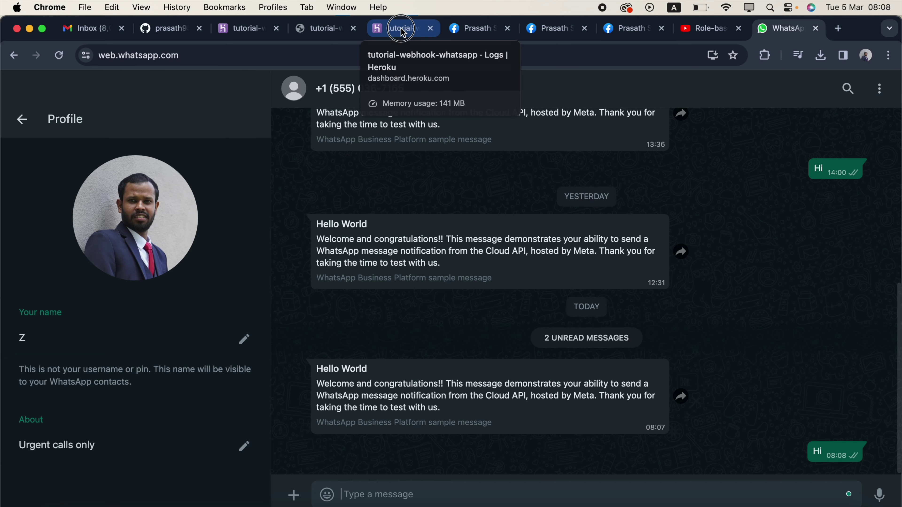
left_click(401, 28)
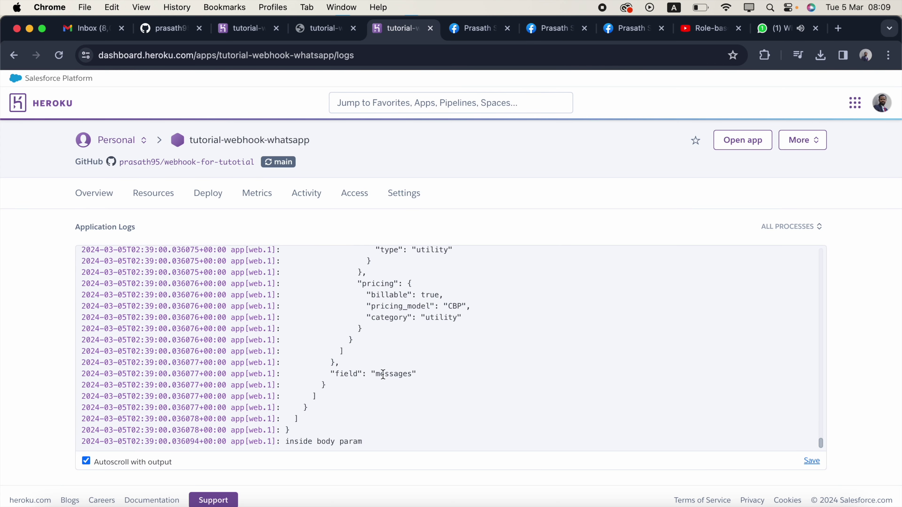
- Scroll through the Application Logs to find the webhook payload for the Hi reply
scroll(383, 373, "up", 3)
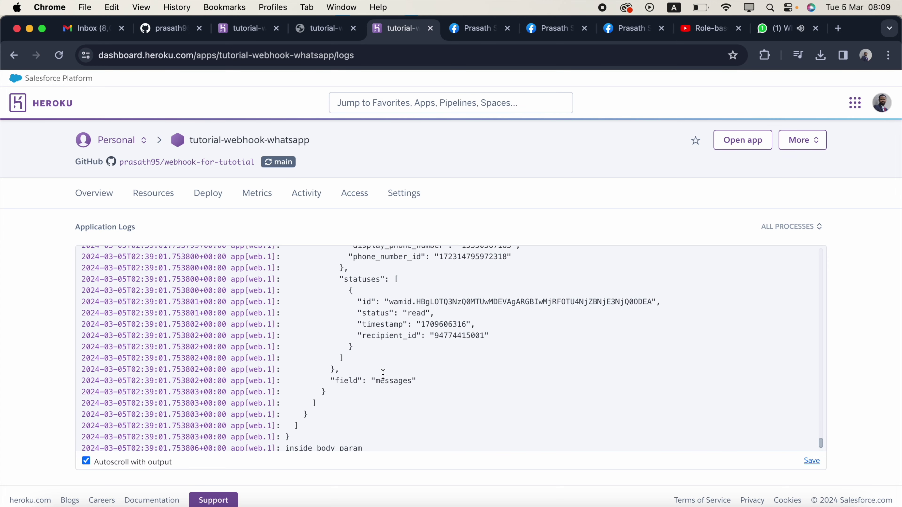
scroll(383, 376, "up", 5)
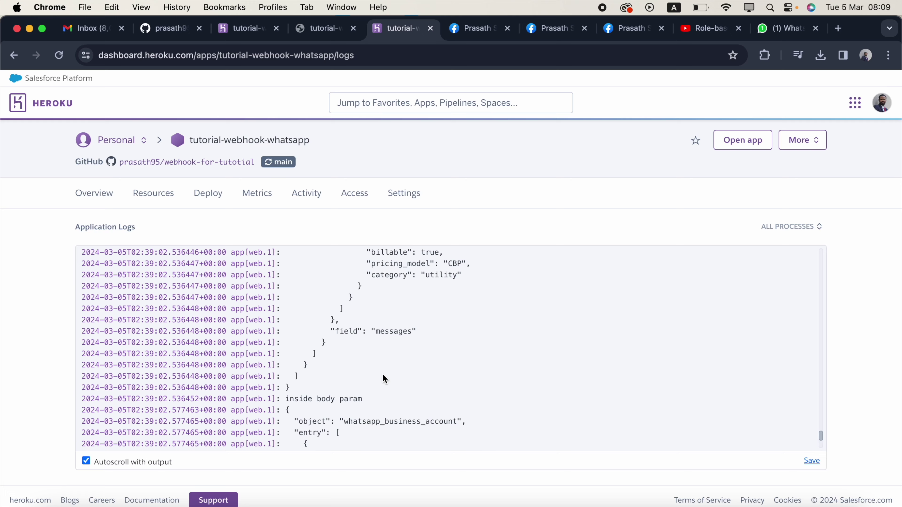
scroll(385, 379, "up", 8)
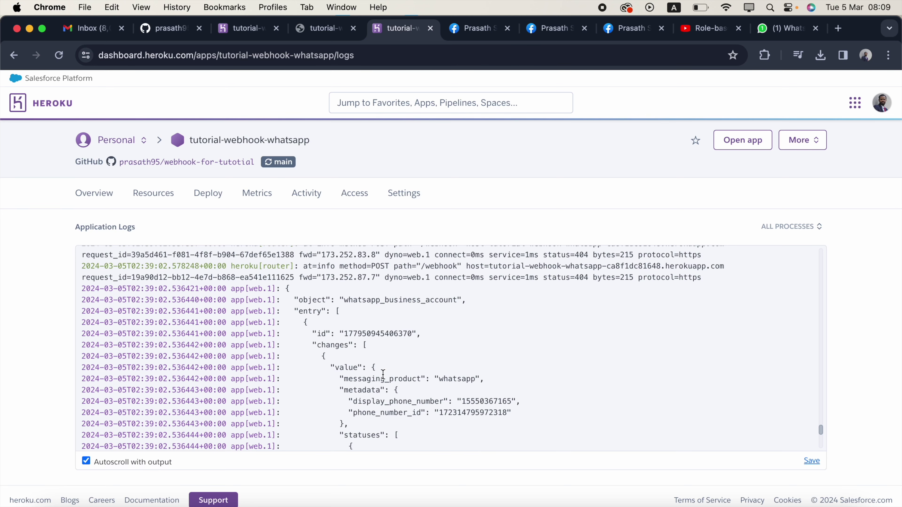
scroll(384, 375, "up", 10)
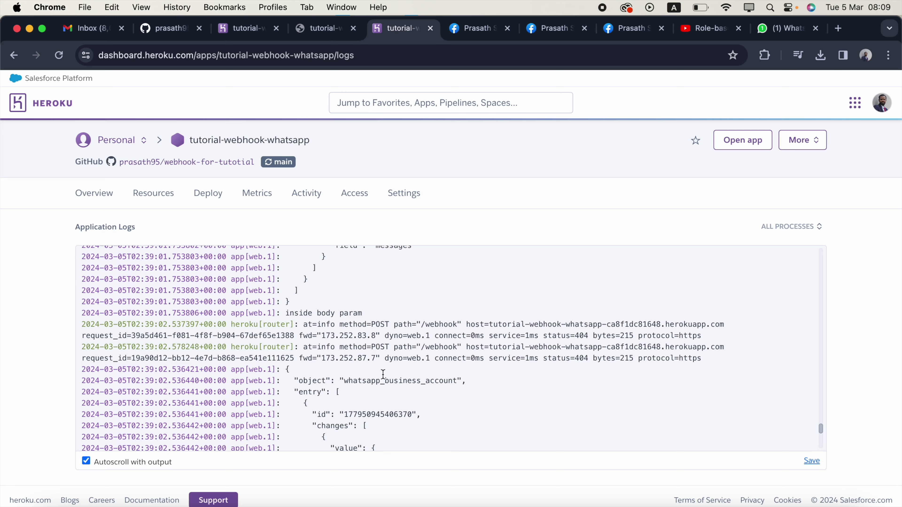
scroll(384, 375, "up", 5)
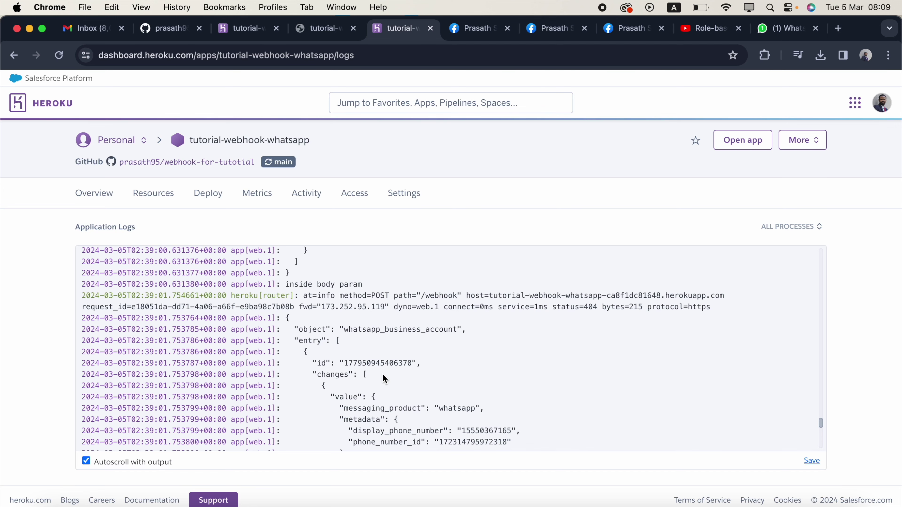
scroll(385, 379, "up", 15)
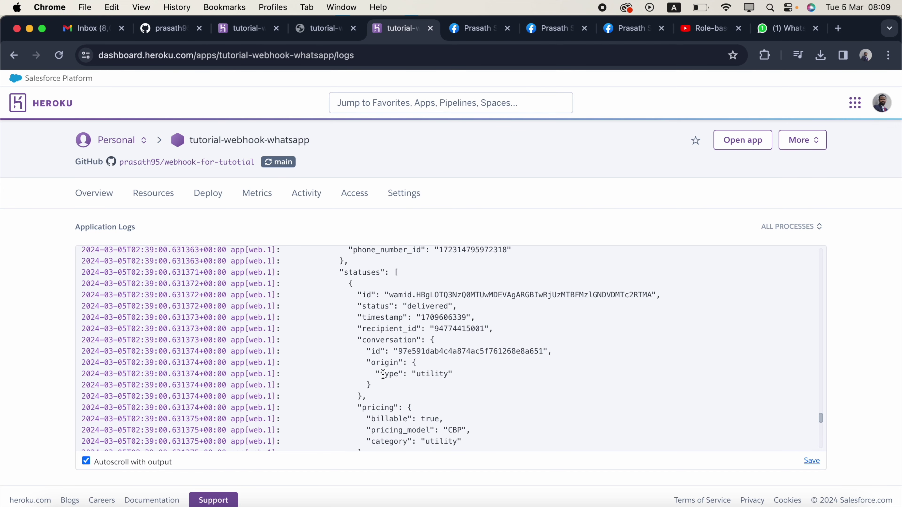
scroll(383, 374, "down", 20)
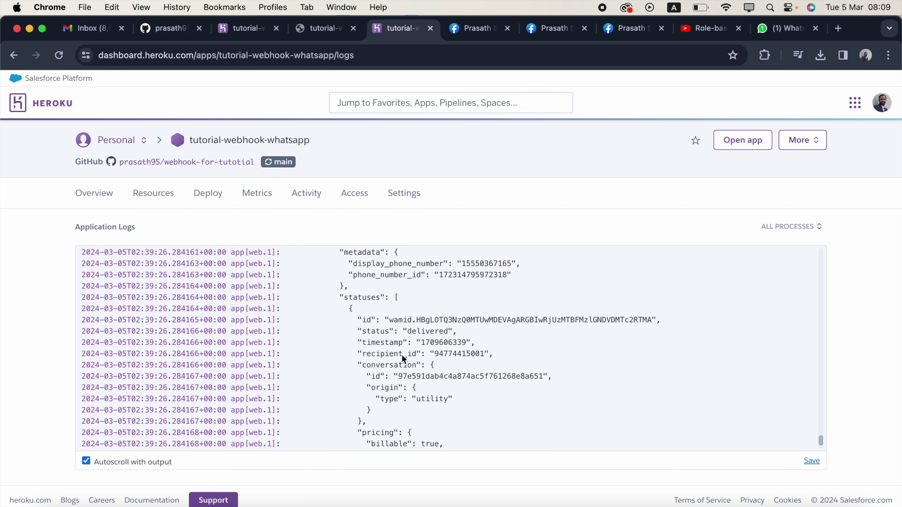
scroll(404, 357, "up", 10)
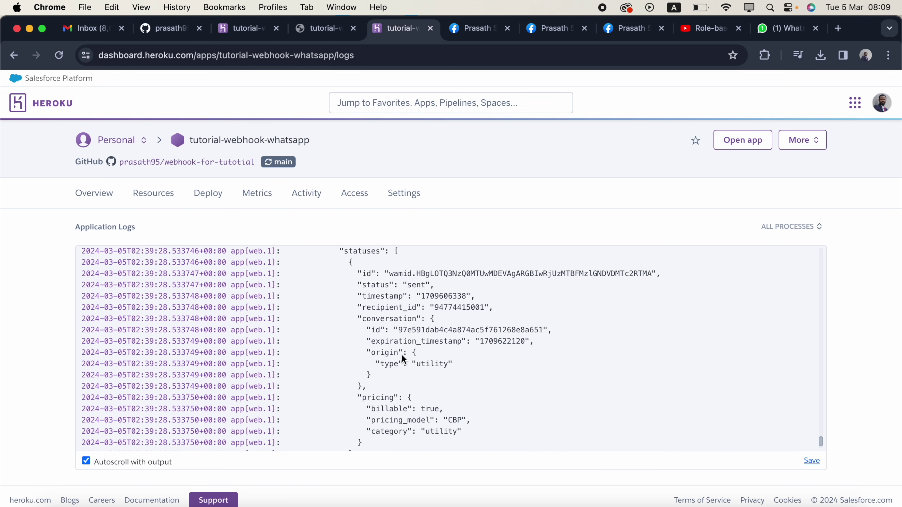
- Search the log page for 'hi' to locate the message body entries
key("super+f")
type("hi")
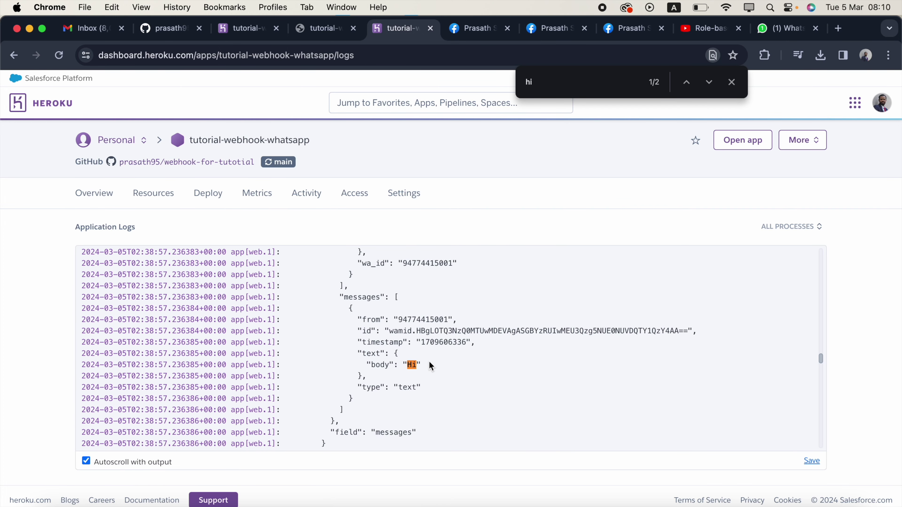
scroll(430, 388, "down", 5)
scroll(432, 345, "down", 3)
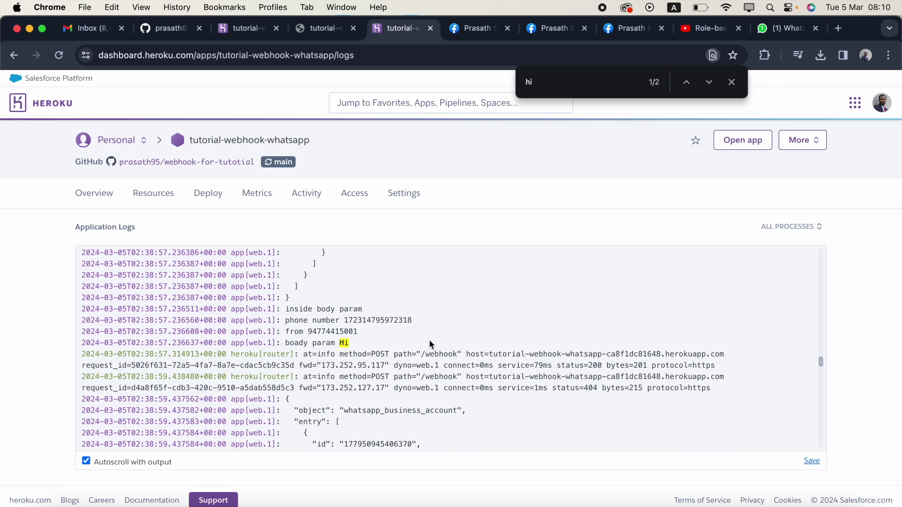
scroll(431, 344, "up", 2)
key("ctrl+Right")
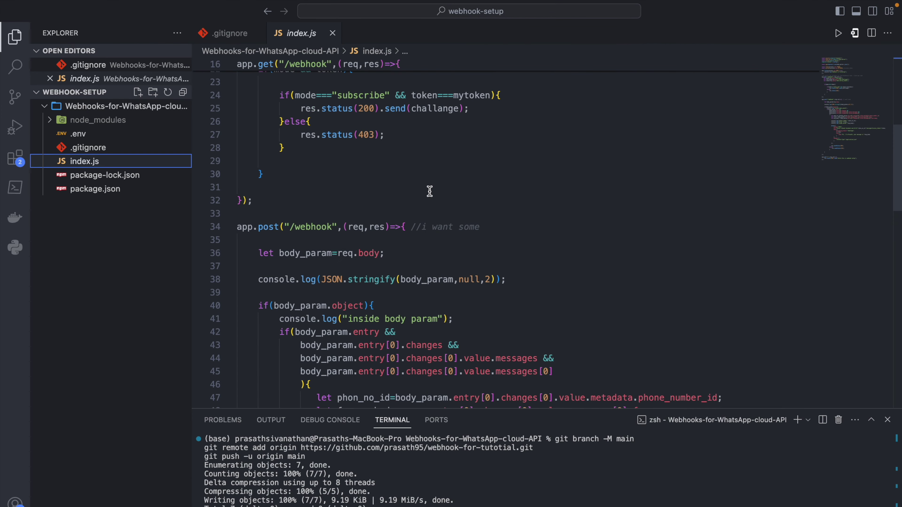
- Leave the index.js POST /webhook handler and move to the Space showing the YouTube channel's Videos page
key("ctrl+Right")
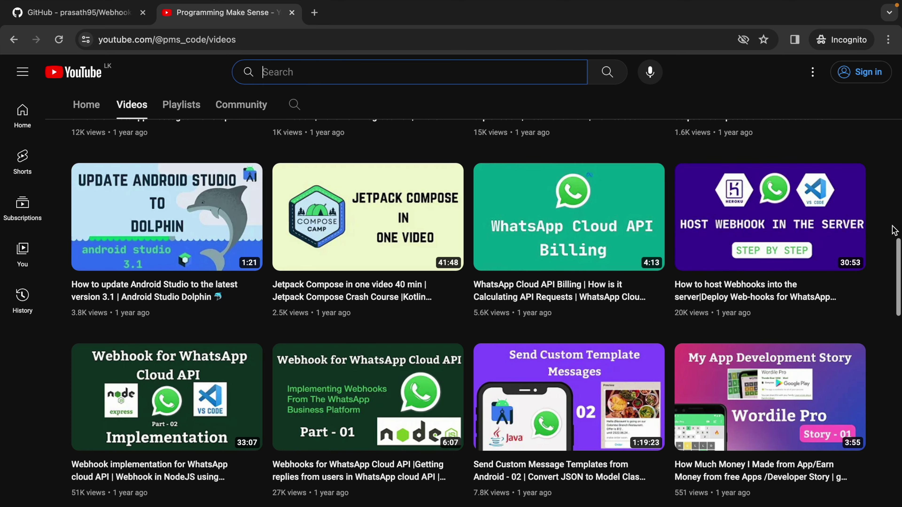
scroll(894, 231, "up", 15)
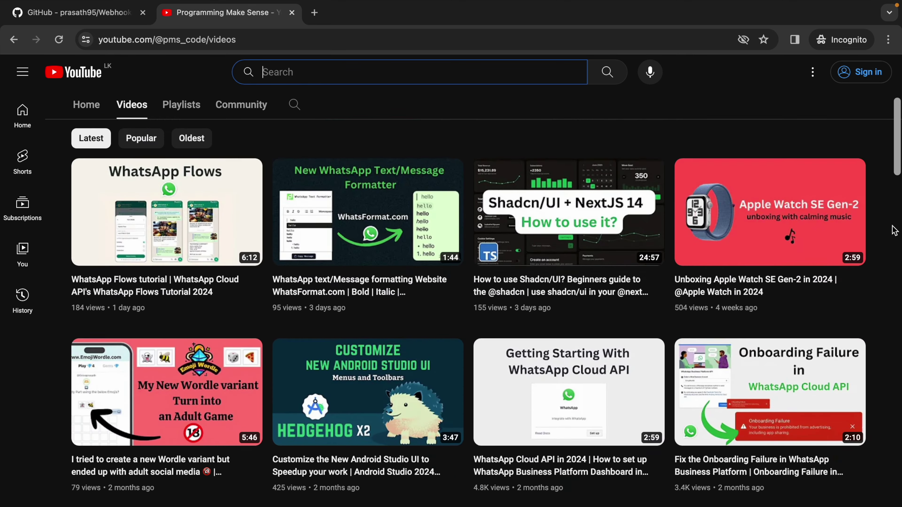
scroll(894, 231, "up", 5)
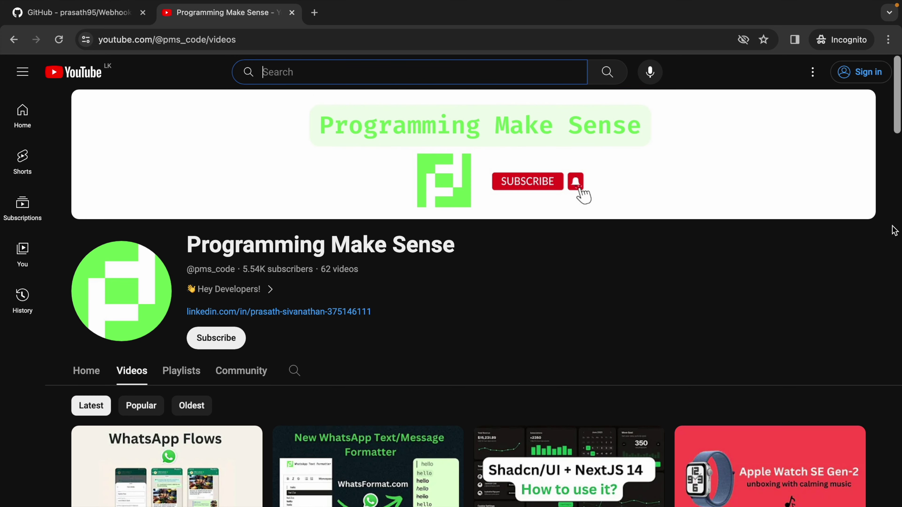
scroll(894, 231, "down", 4)
scroll(507, 244, "up", 1)
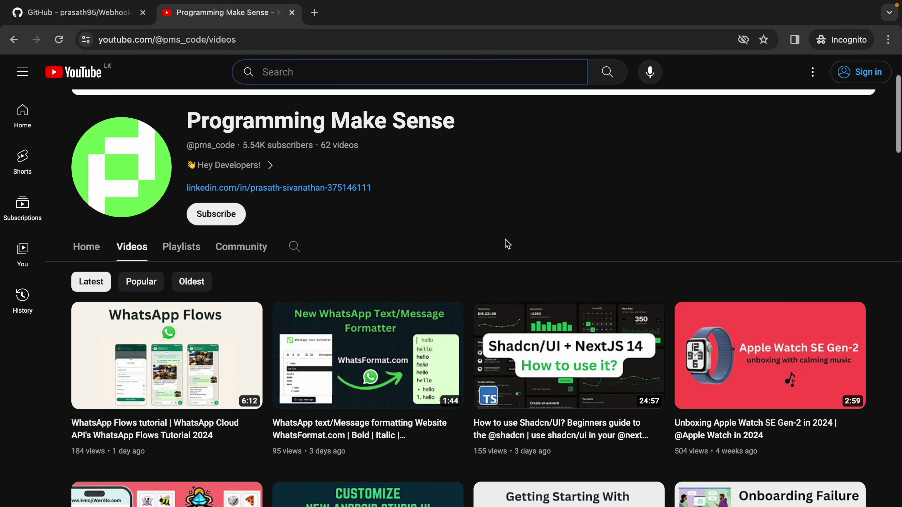